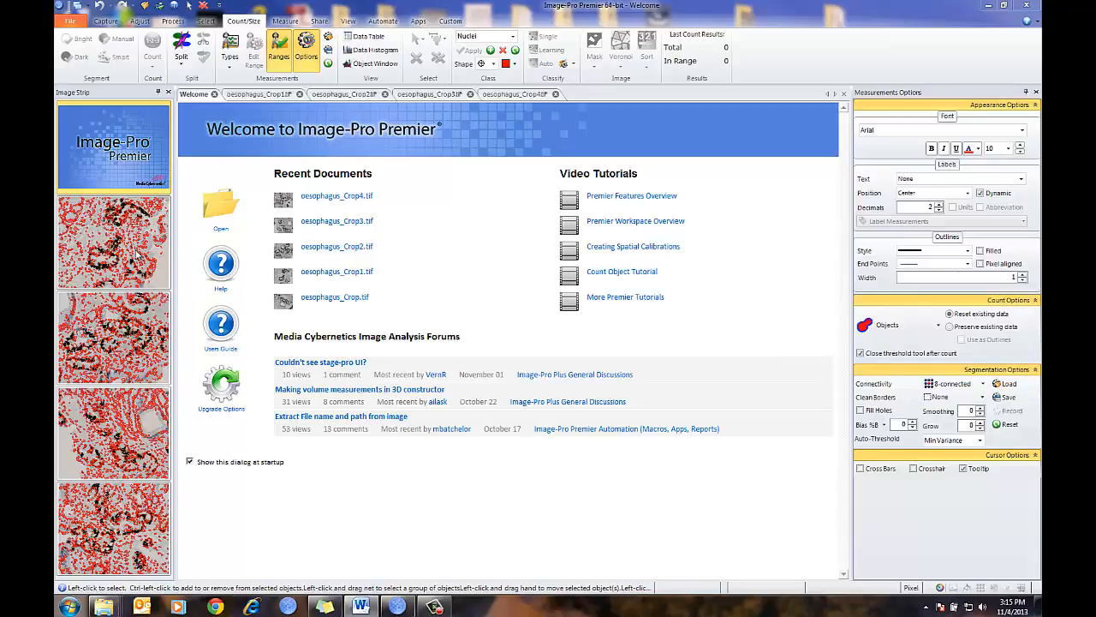
Step: Show the measurement data table for oesophagus_Crop1.tif with its Nuclei group expanded, docked below all the other panels
click(137, 274)
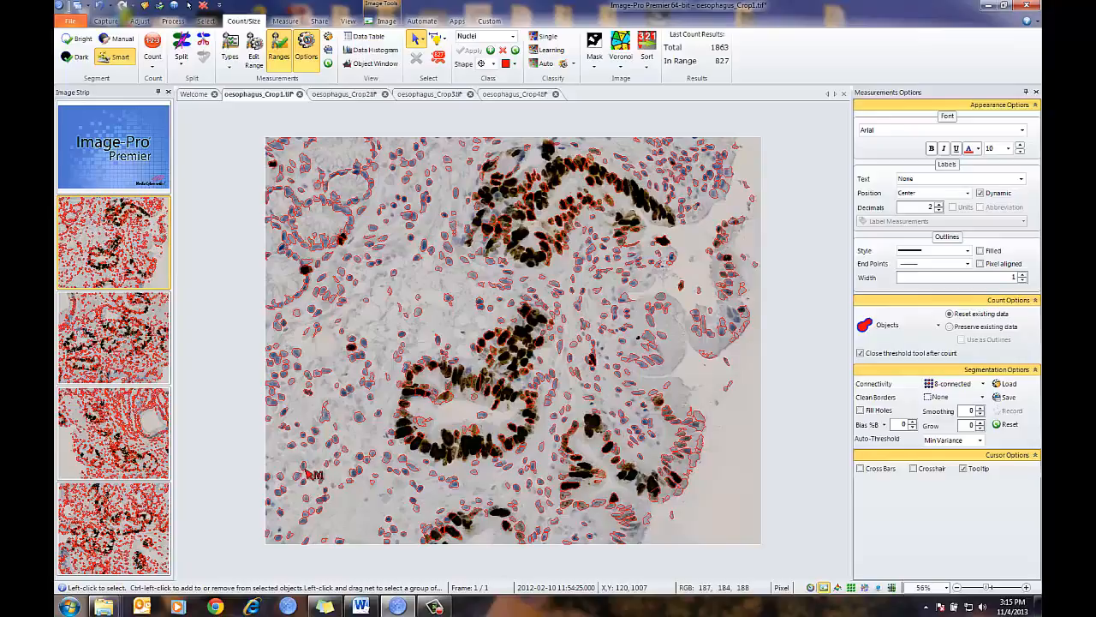
mouse_move(307, 470)
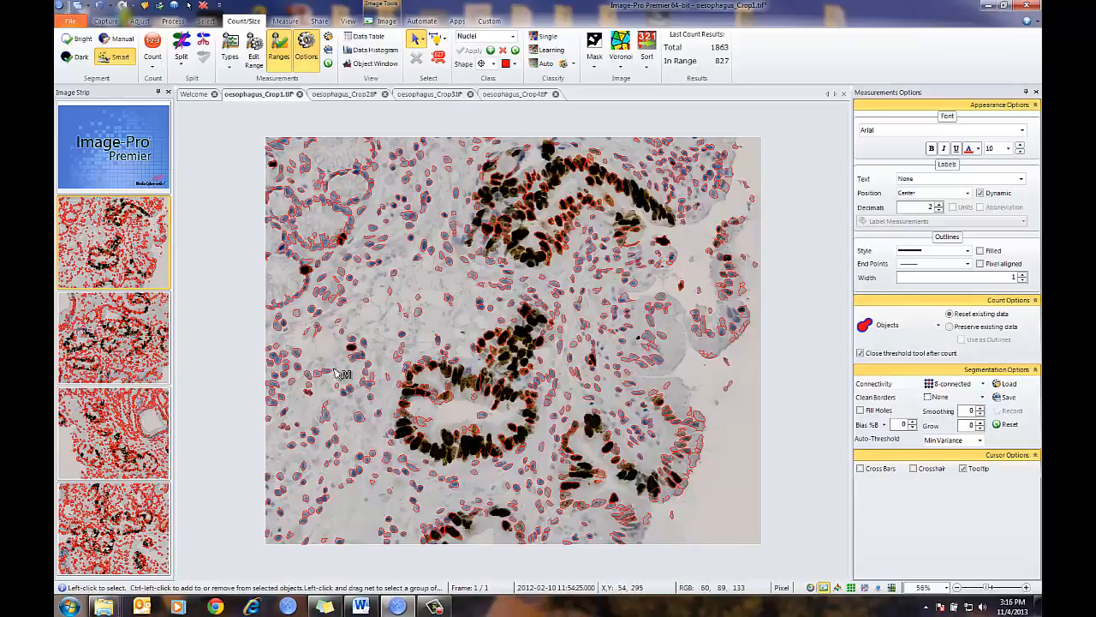
click(368, 36)
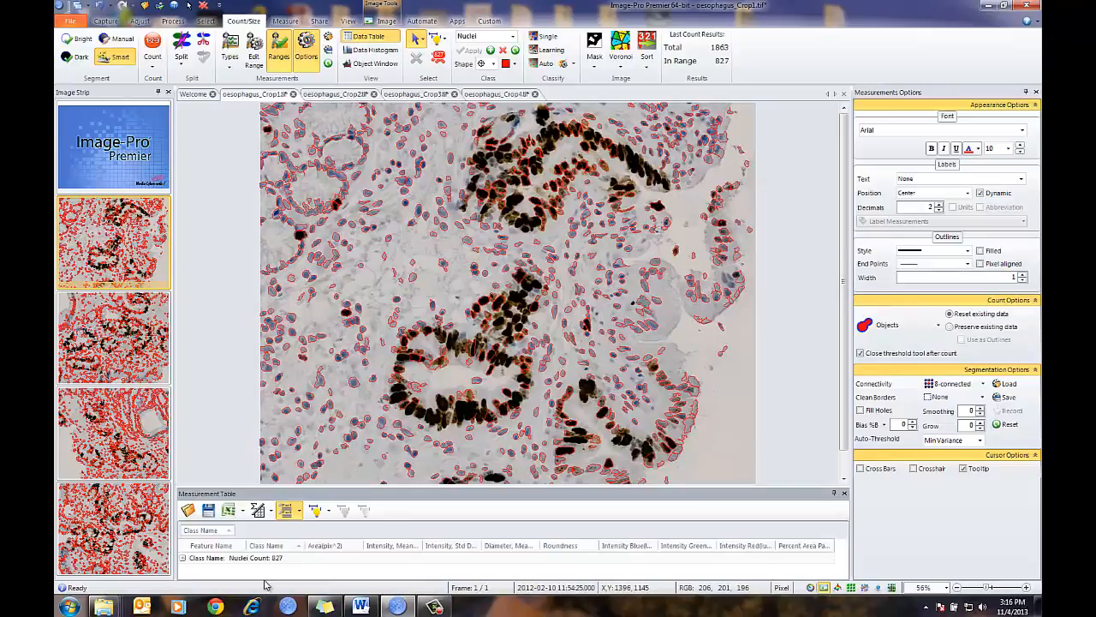
click(182, 558)
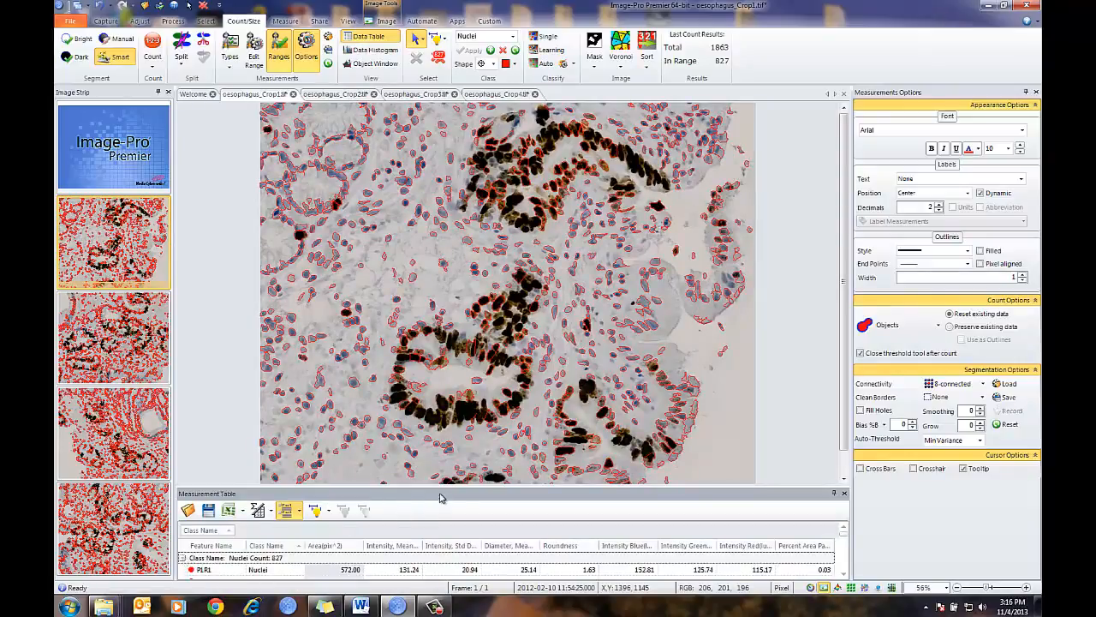
drag(437, 487, 562, 580)
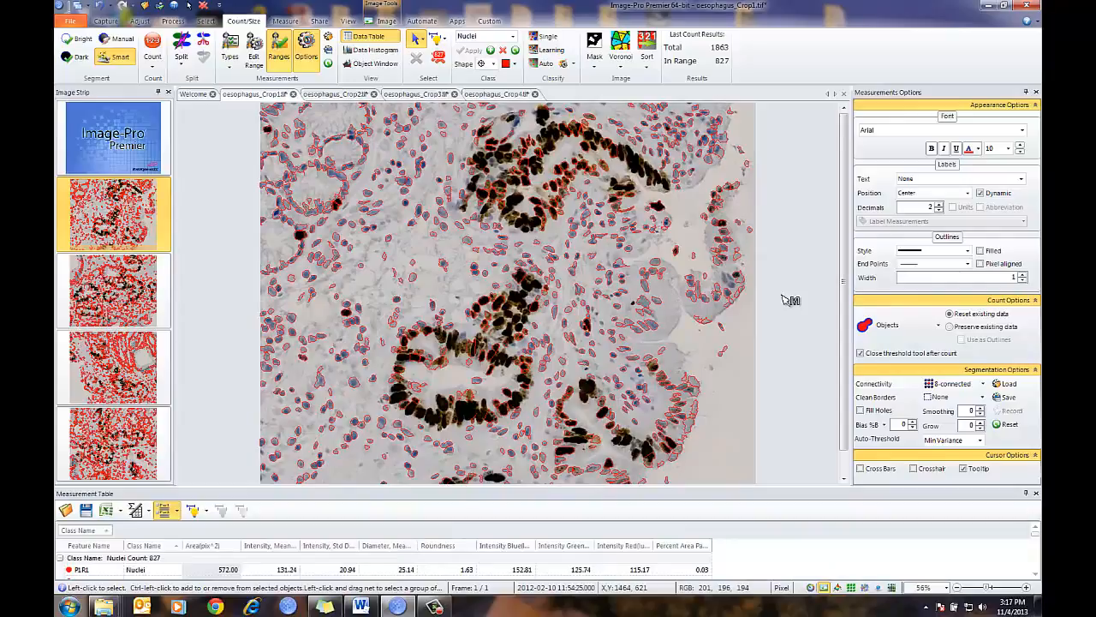
Step: Open Learning Classification beside the tissue and add a class named Negative
click(537, 49)
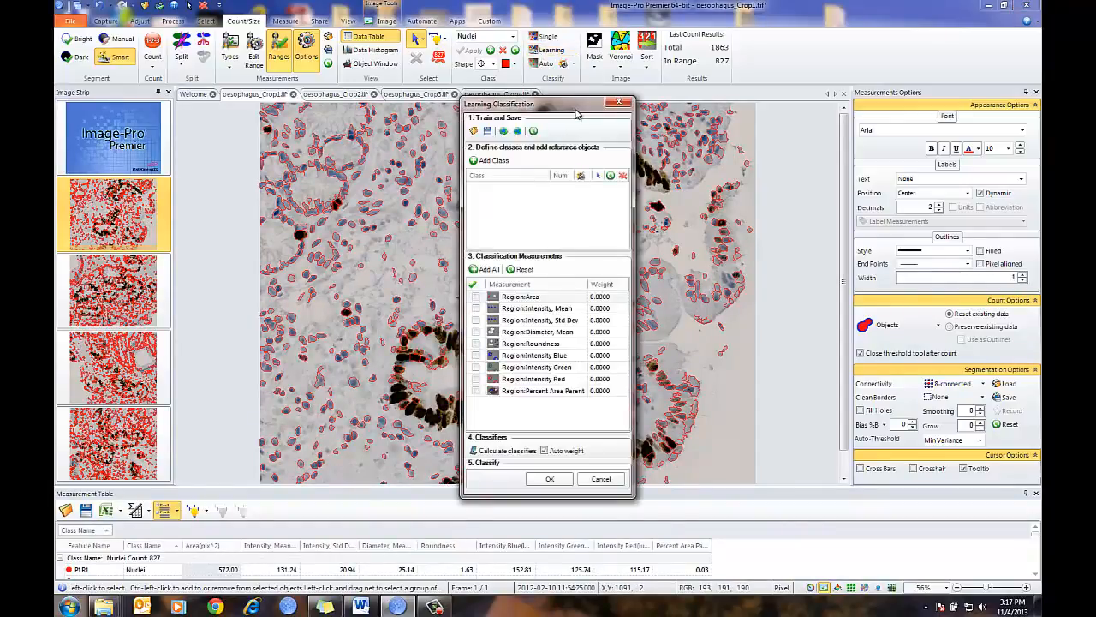
drag(570, 109, 886, 72)
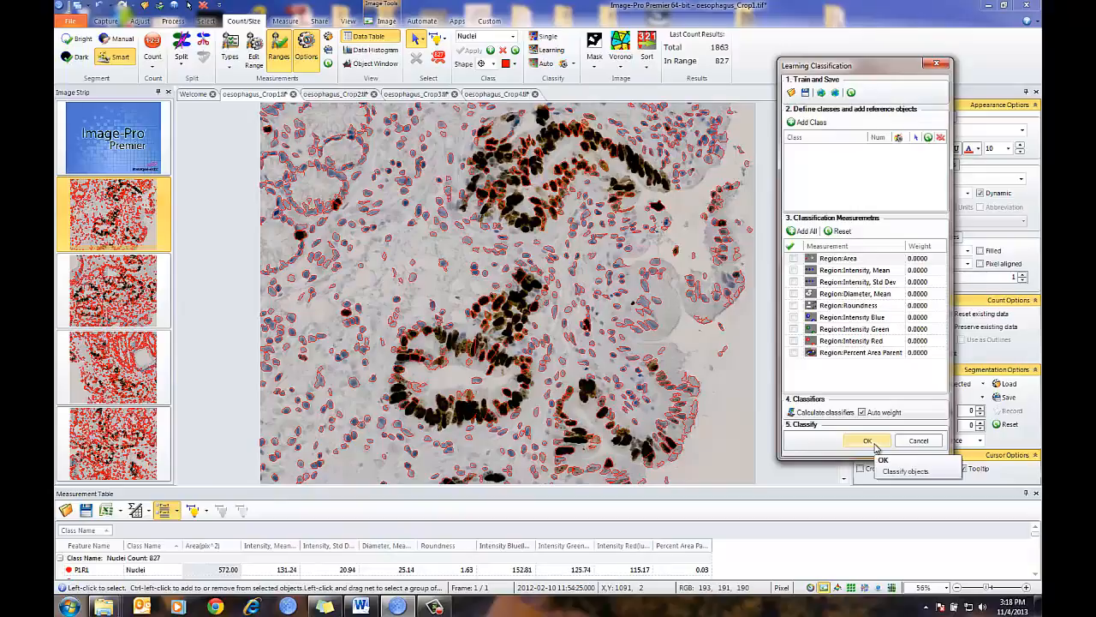
drag(872, 77, 752, 114)
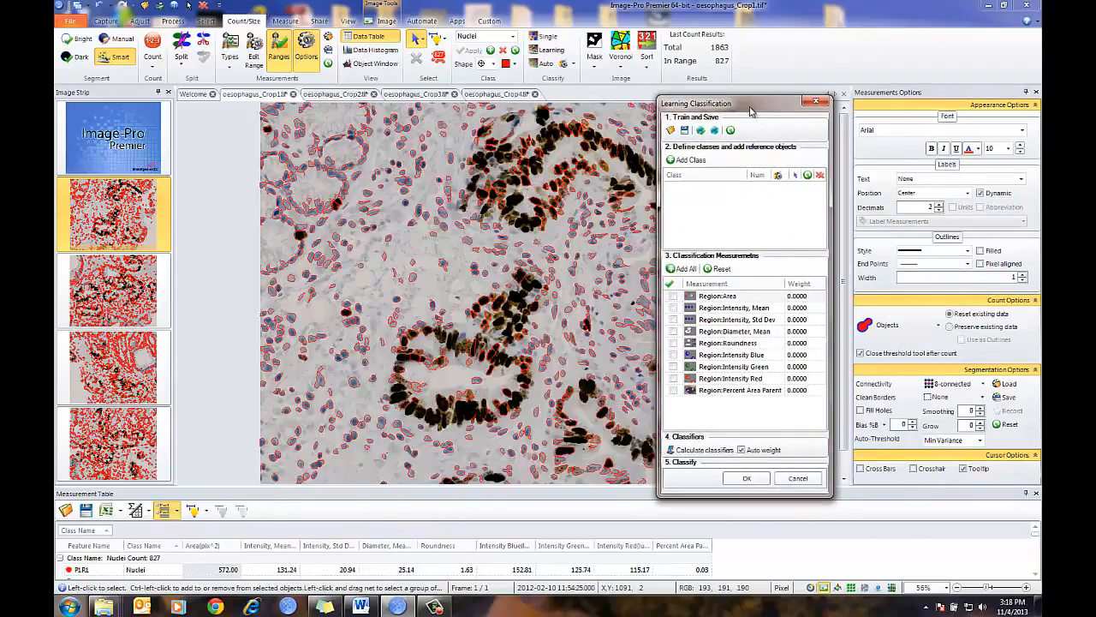
drag(772, 108, 872, 88)
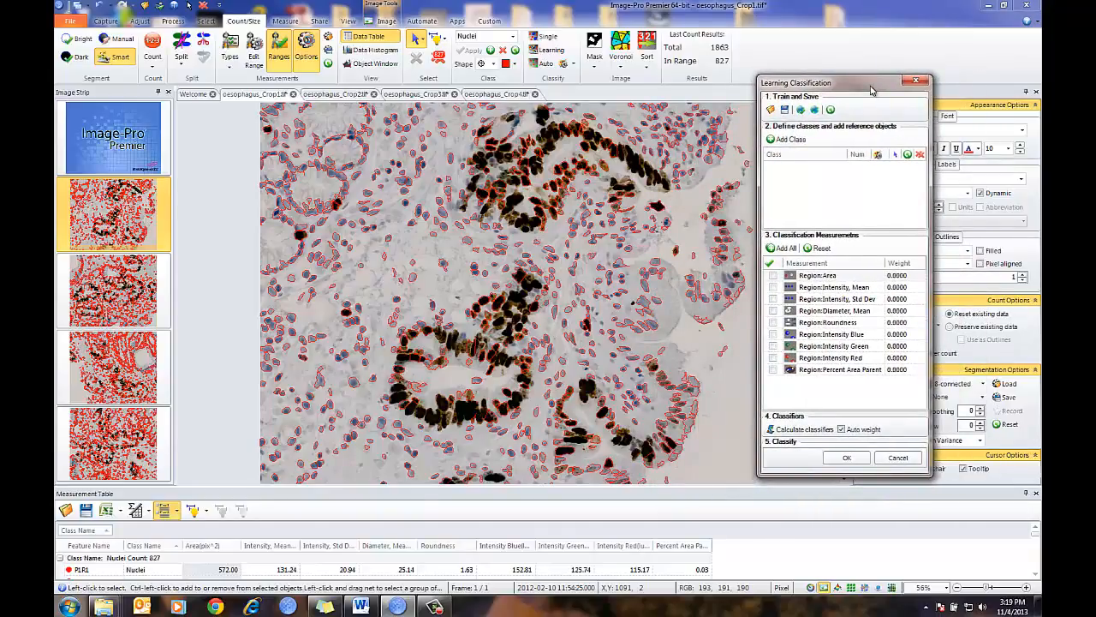
click(787, 139)
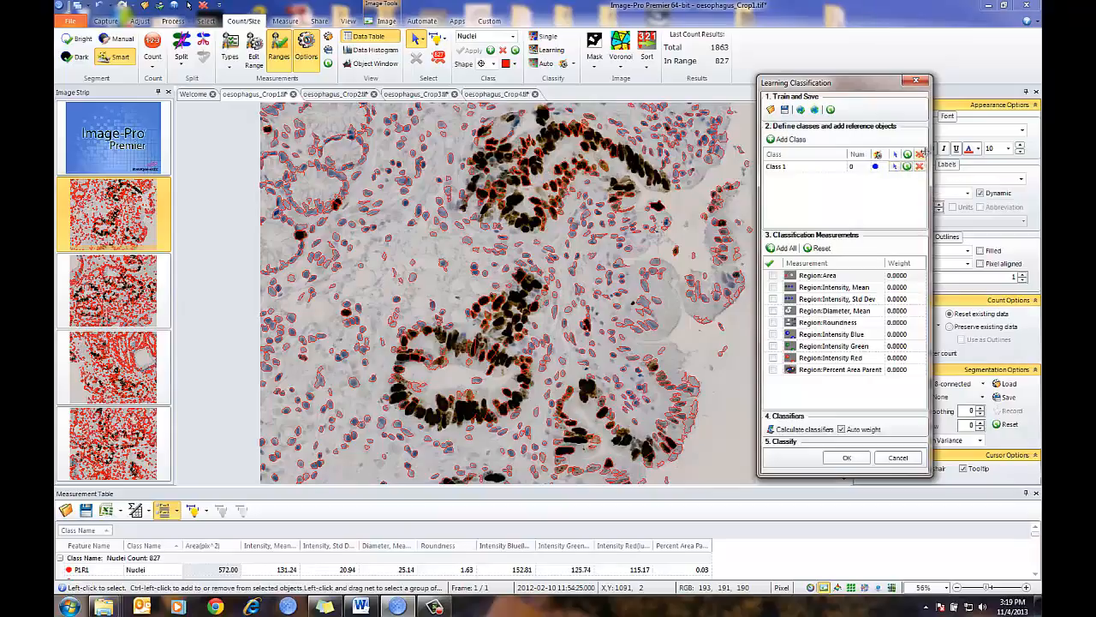
double_click(799, 168)
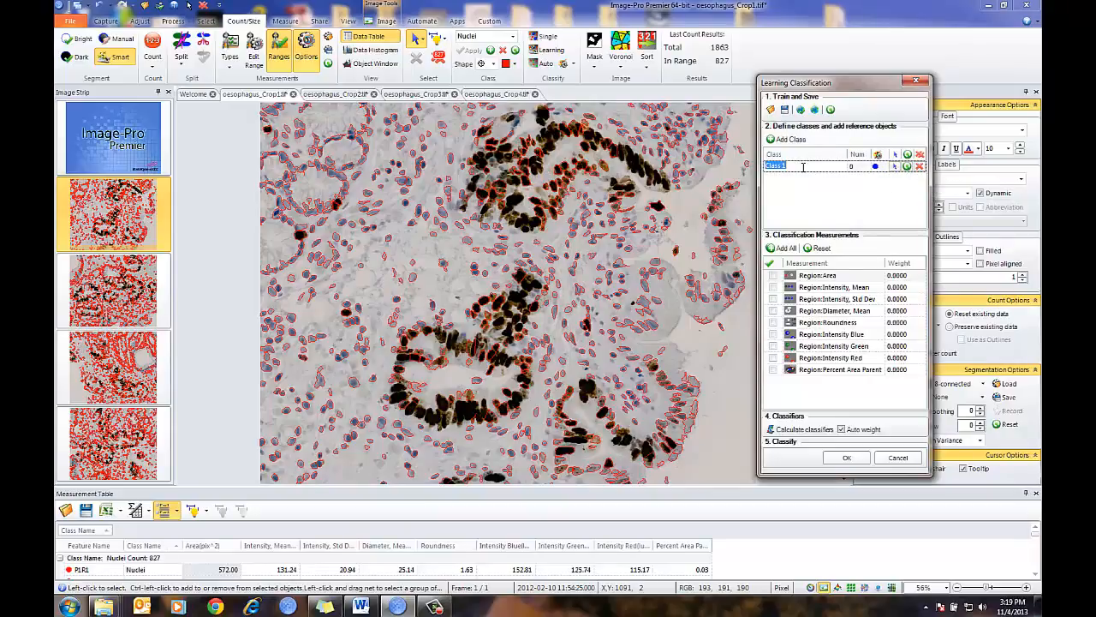
text(Wea)
key(BackSpace)
key(BackSpace)
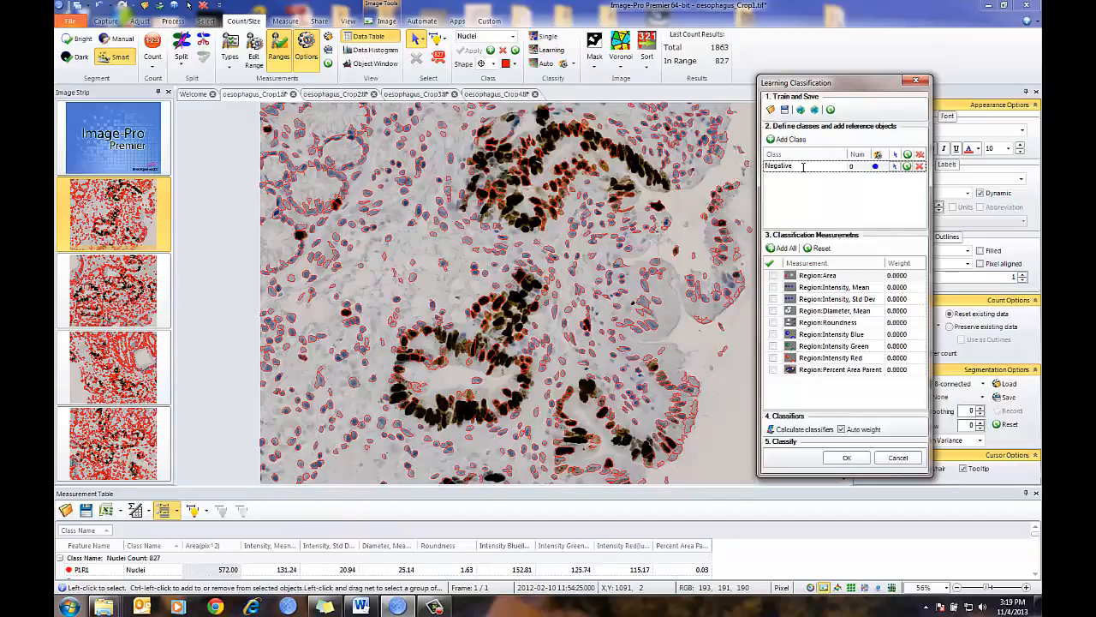
Step: Assign six blue-stained nuclei around the glands in the image's upper-left area as reference objects for the Negative class
click(896, 169)
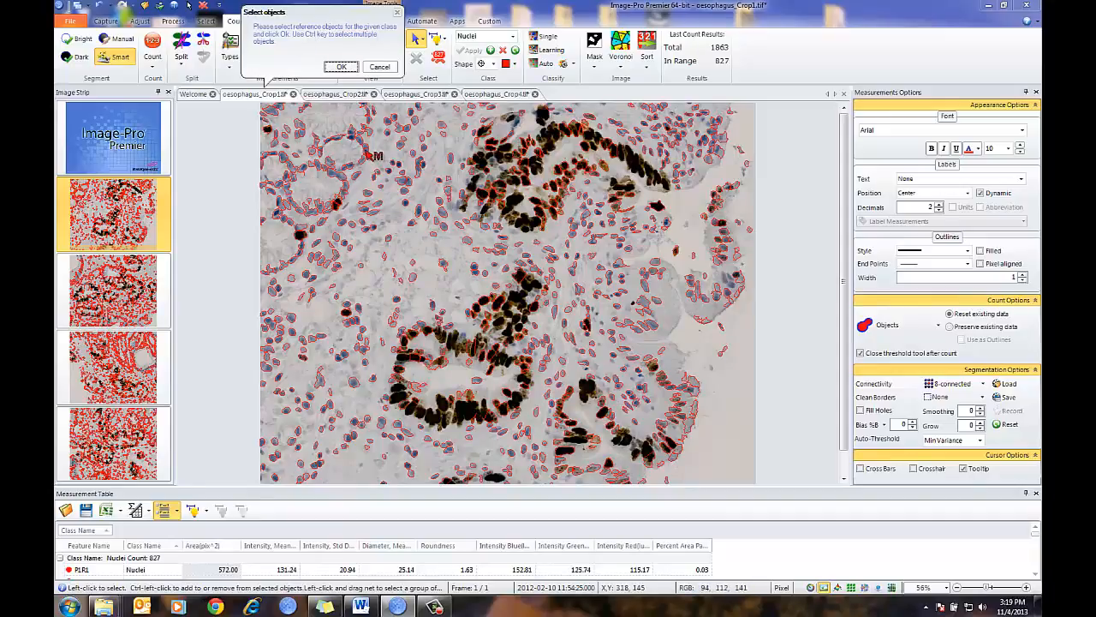
drag(367, 154, 360, 142)
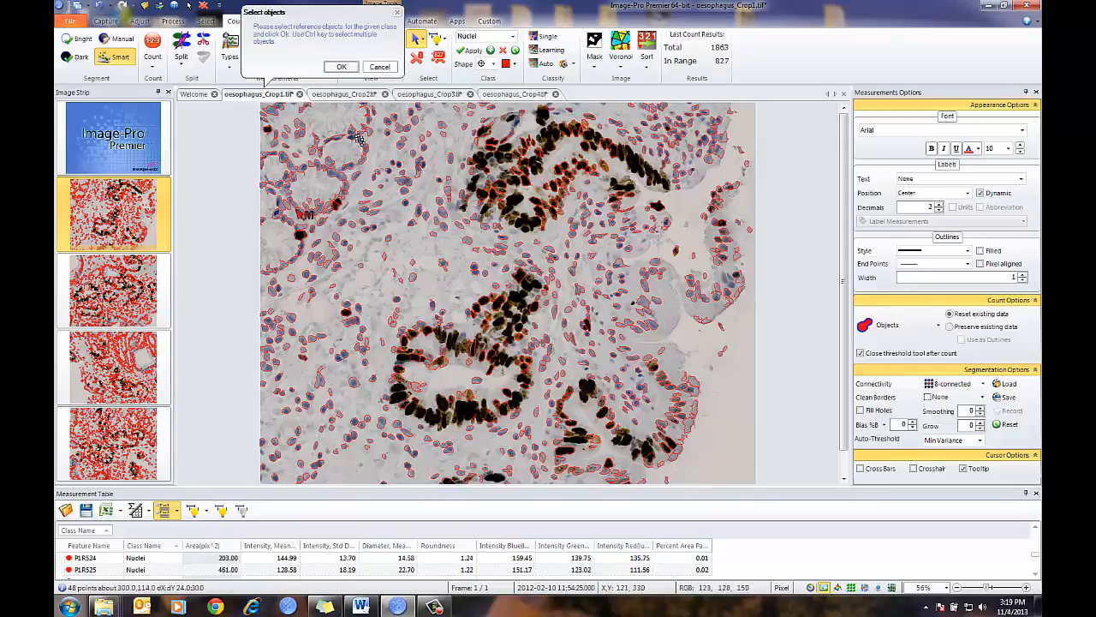
ctrl+click(365, 159)
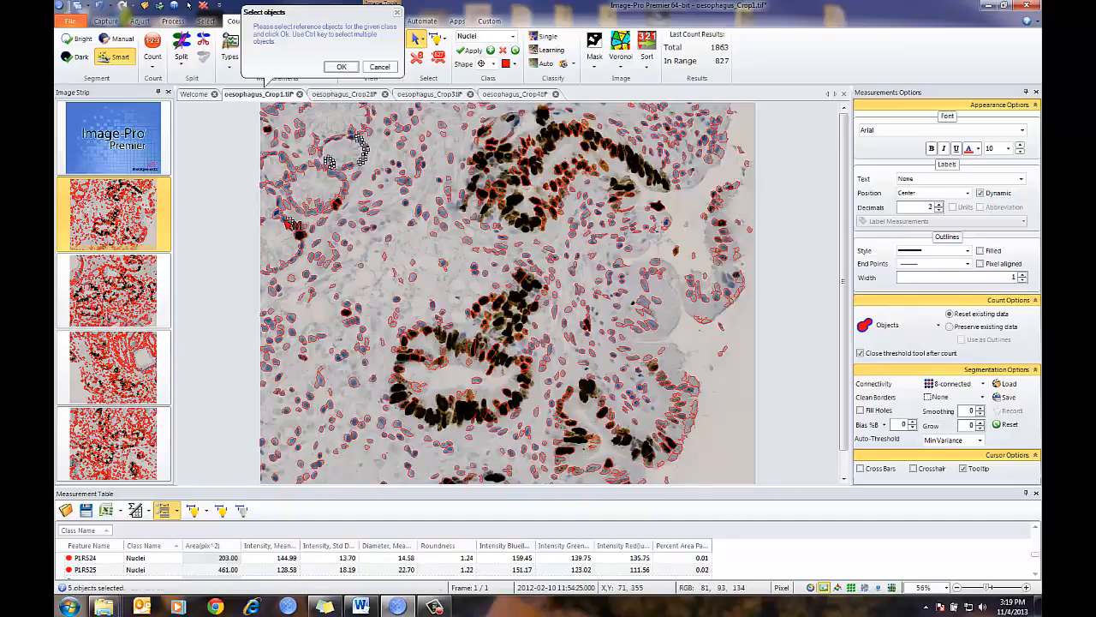
ctrl+click(287, 220)
click(340, 67)
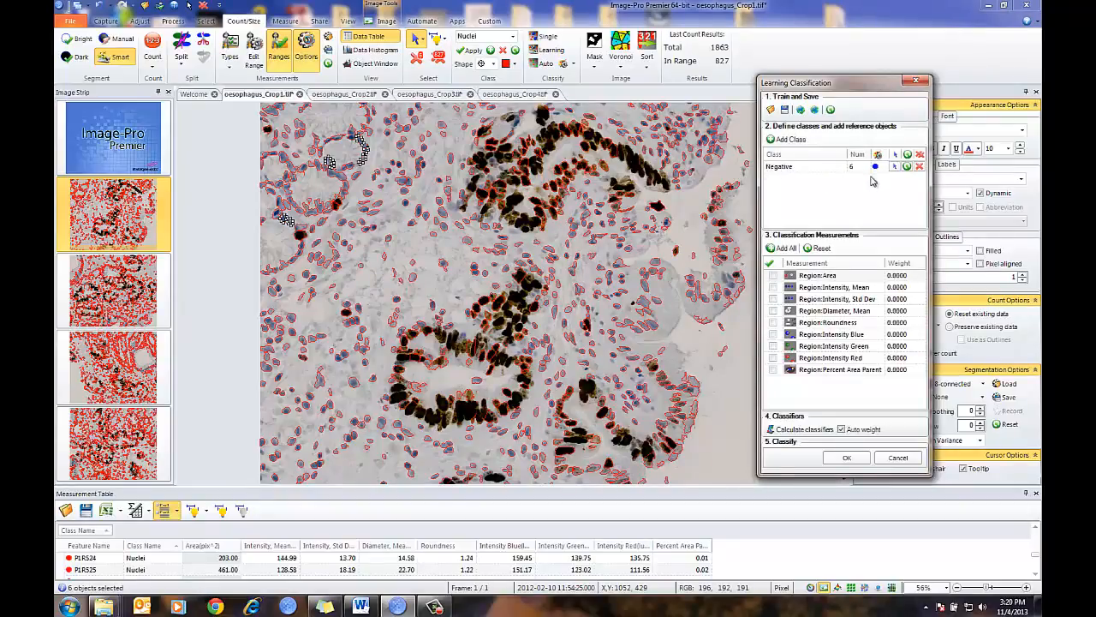
Step: Add a second class named Weak Positive
click(786, 139)
double_click(790, 178)
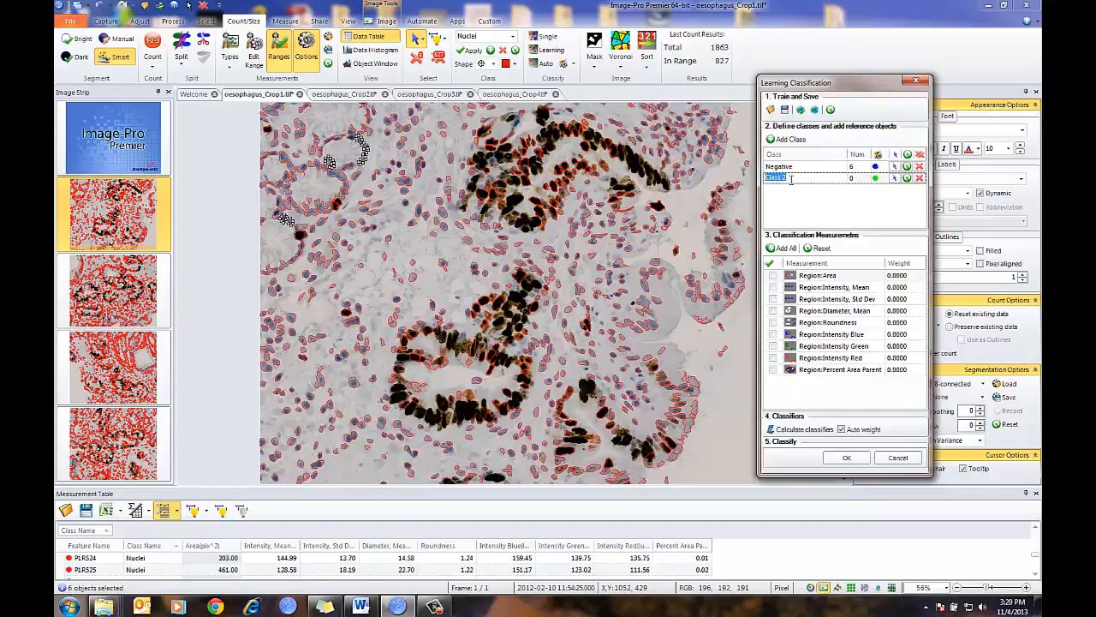
text(Weak Positive)
Step: Assign six lightly brown nuclei from the upper arch, the lower-right gland and the ring-shaped gland as Weak Positive reference objects
click(895, 178)
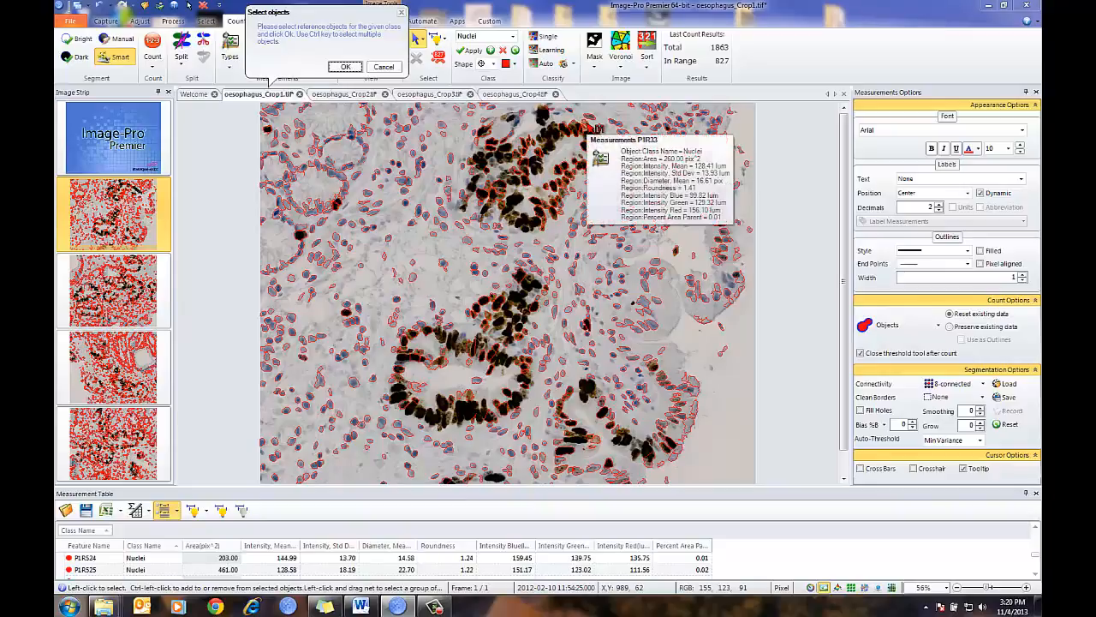
click(590, 123)
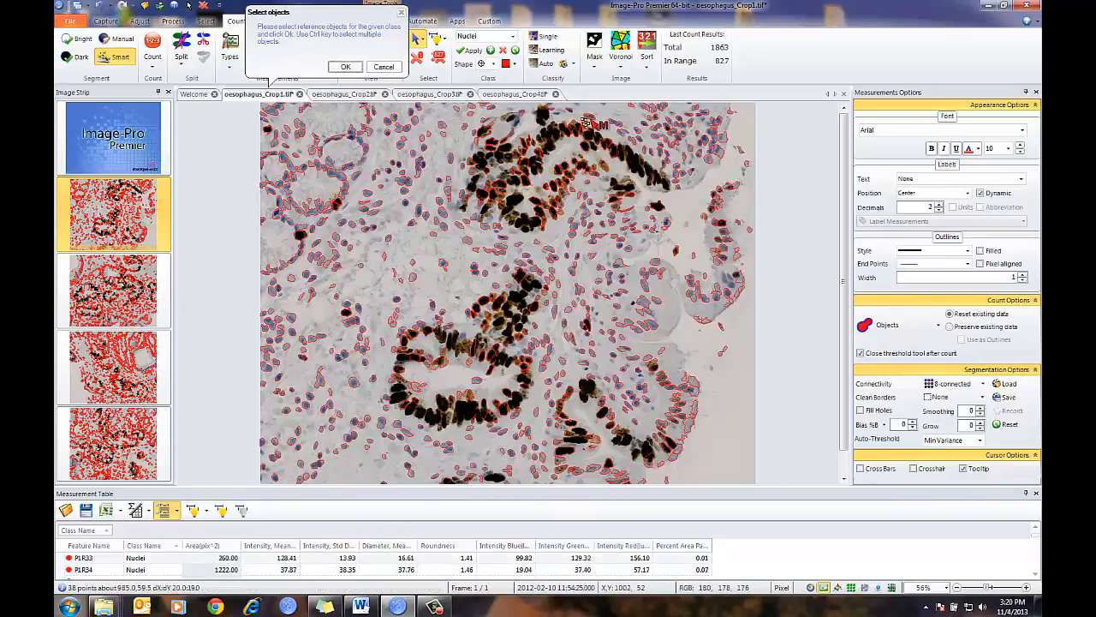
ctrl+click(654, 366)
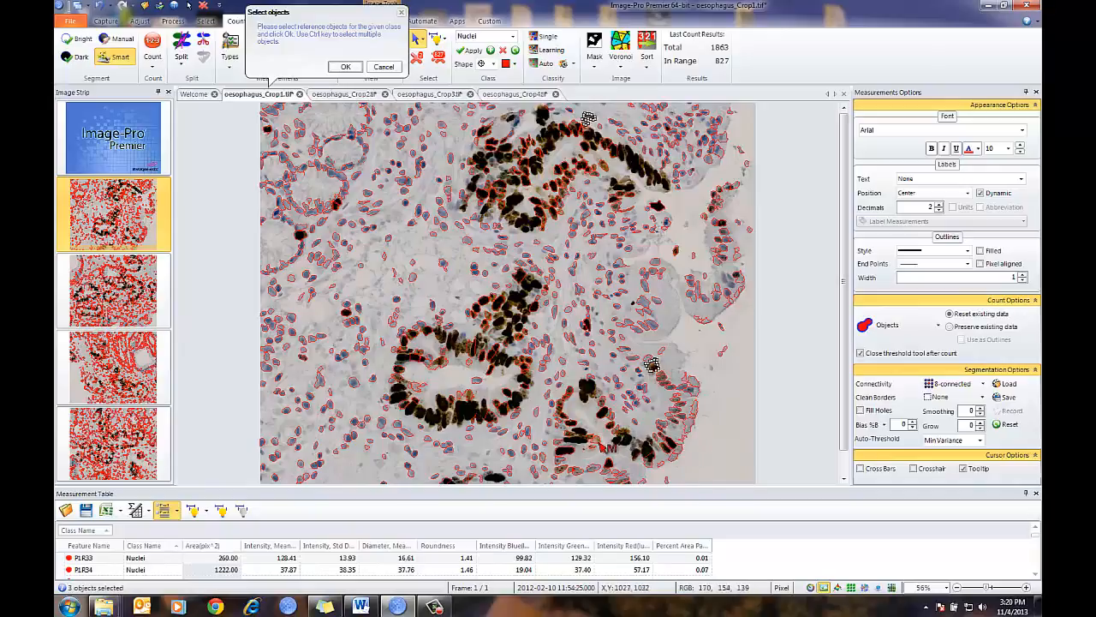
ctrl+click(603, 400)
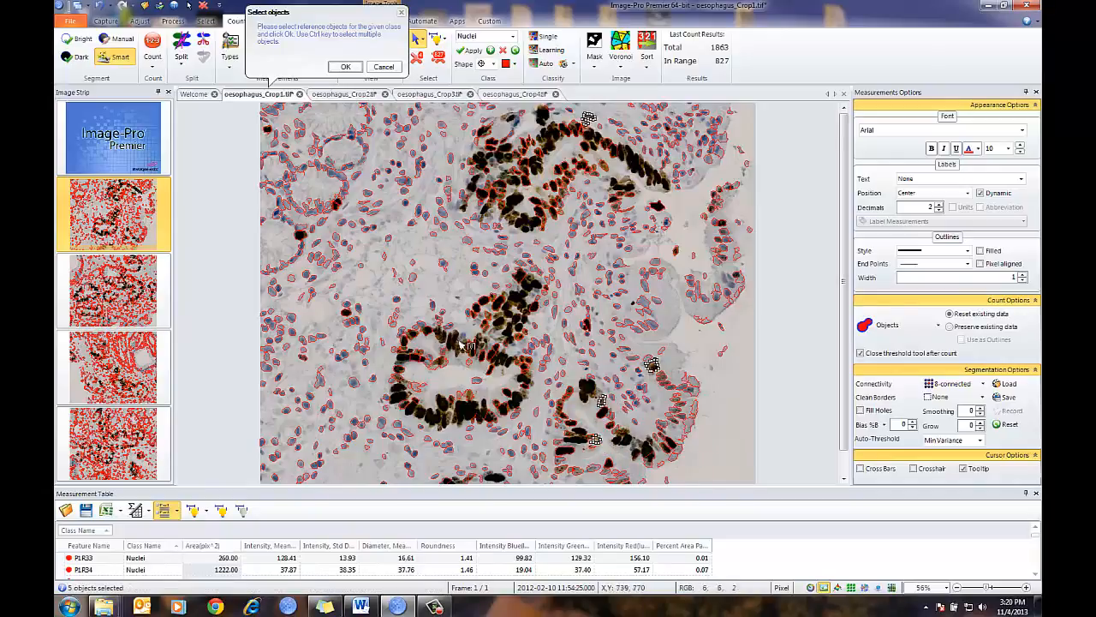
ctrl+click(452, 367)
ctrl+click(438, 362)
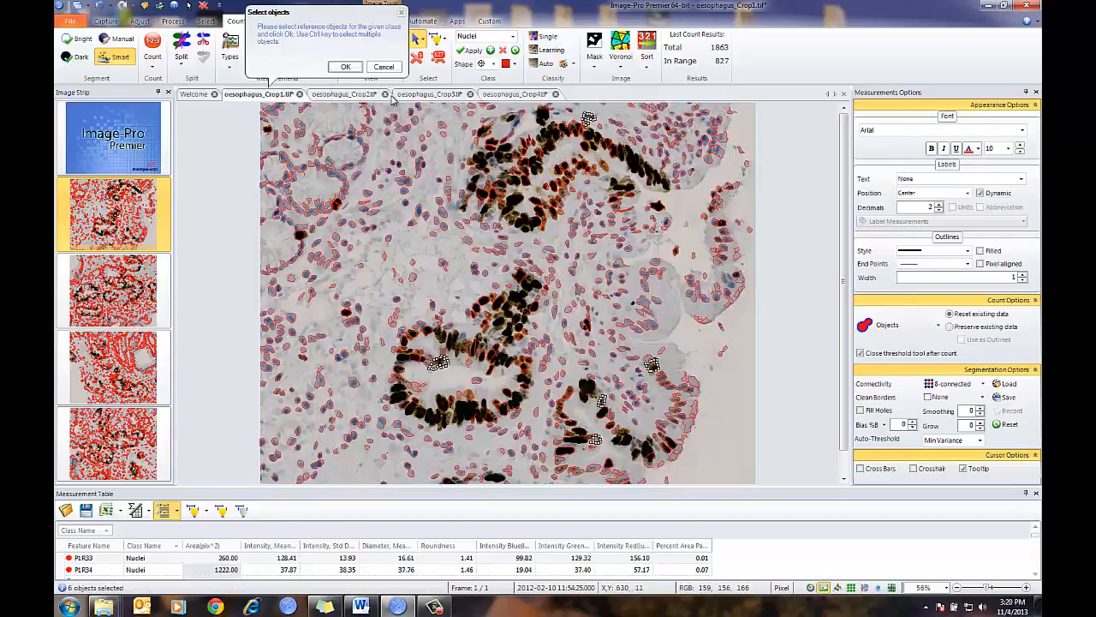
click(341, 68)
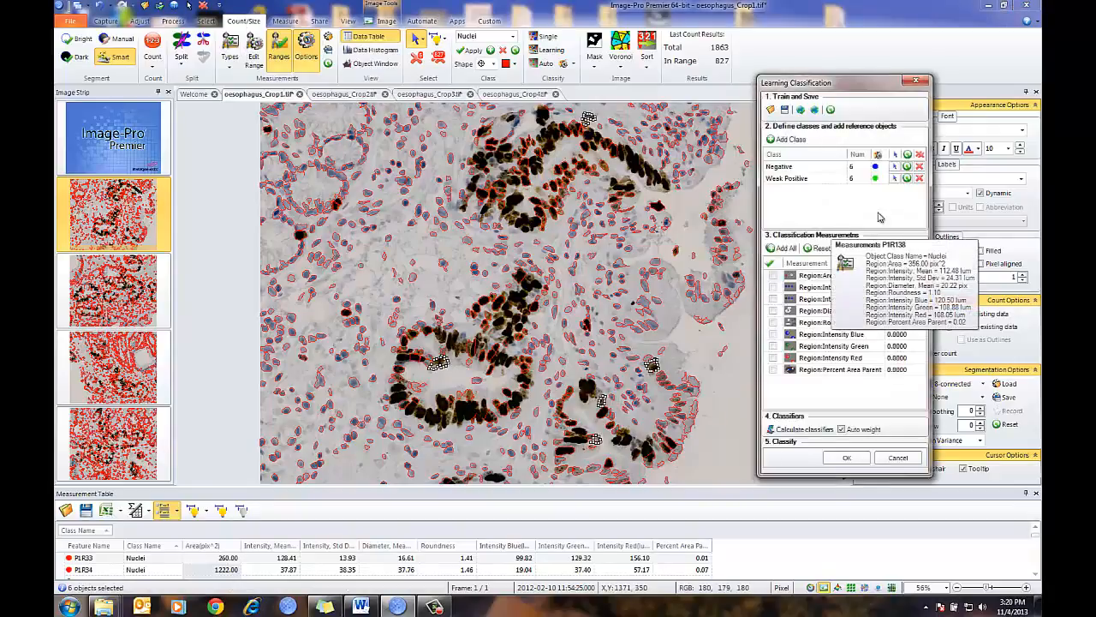
Step: Add a third class named Positive
click(775, 143)
double_click(789, 189)
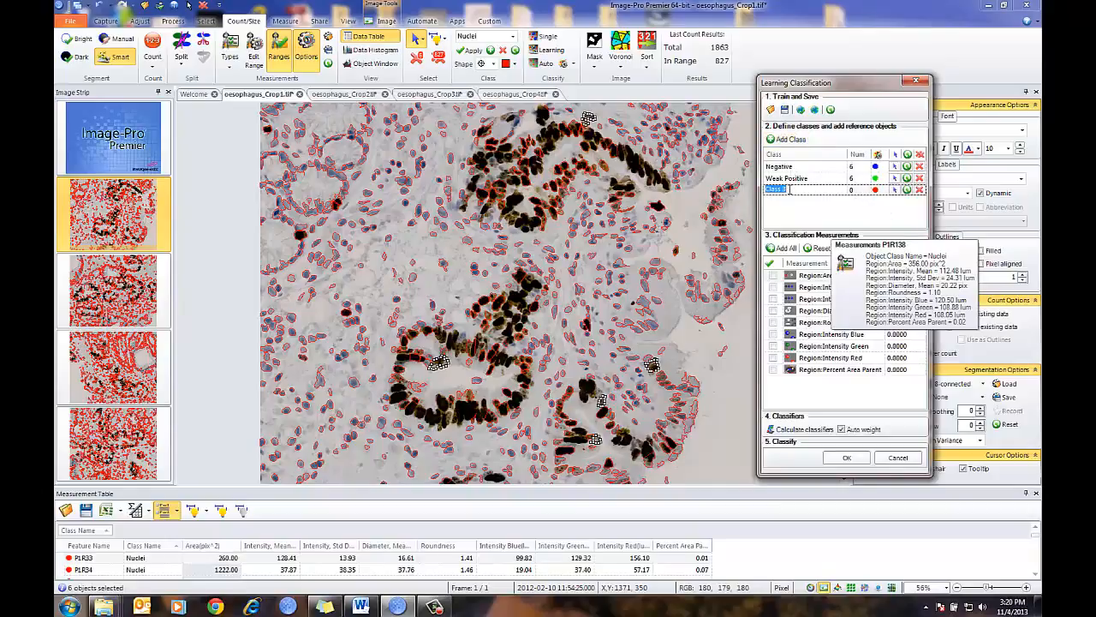
text(Positive)
Step: Assign four dark-stained nuclei from the upper arch, the ring-shaped gland and the upper-left gland as Positive reference objects
click(895, 190)
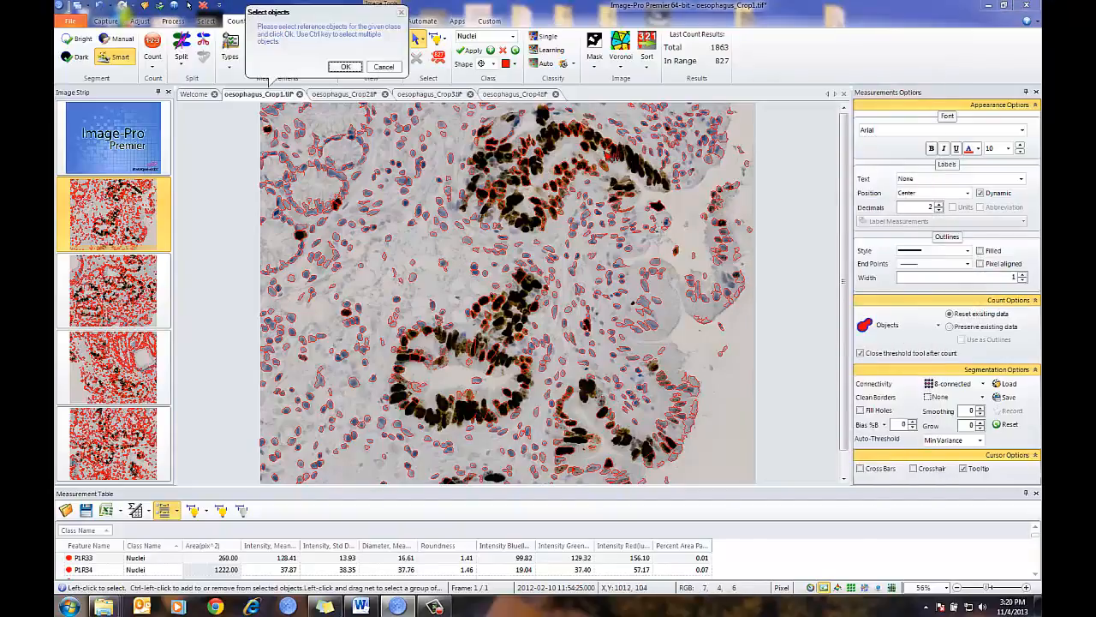
click(606, 144)
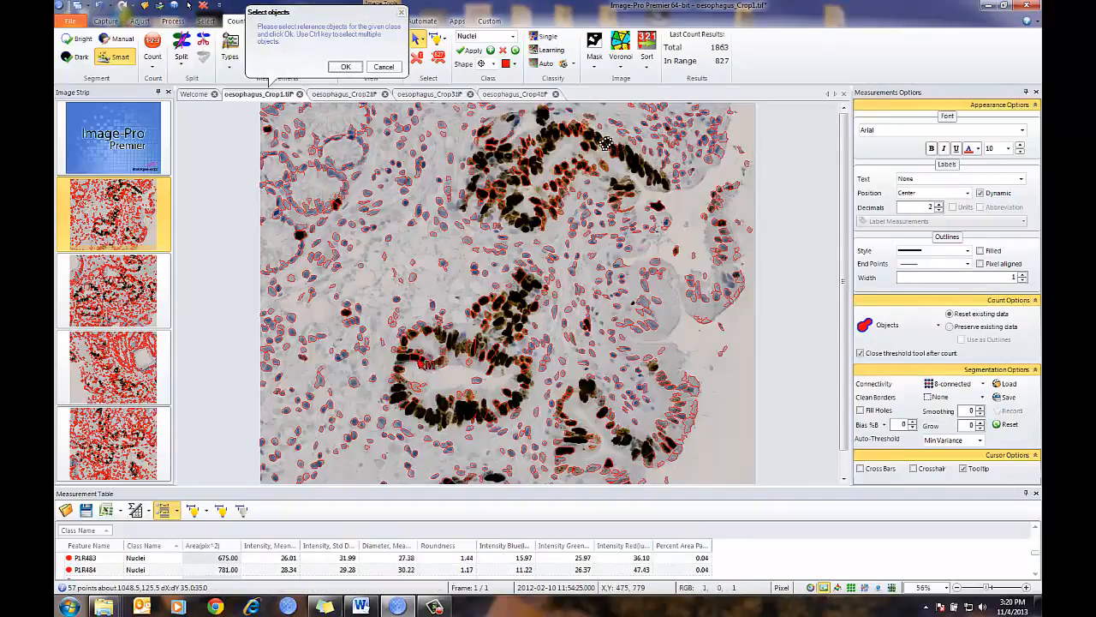
ctrl+click(414, 358)
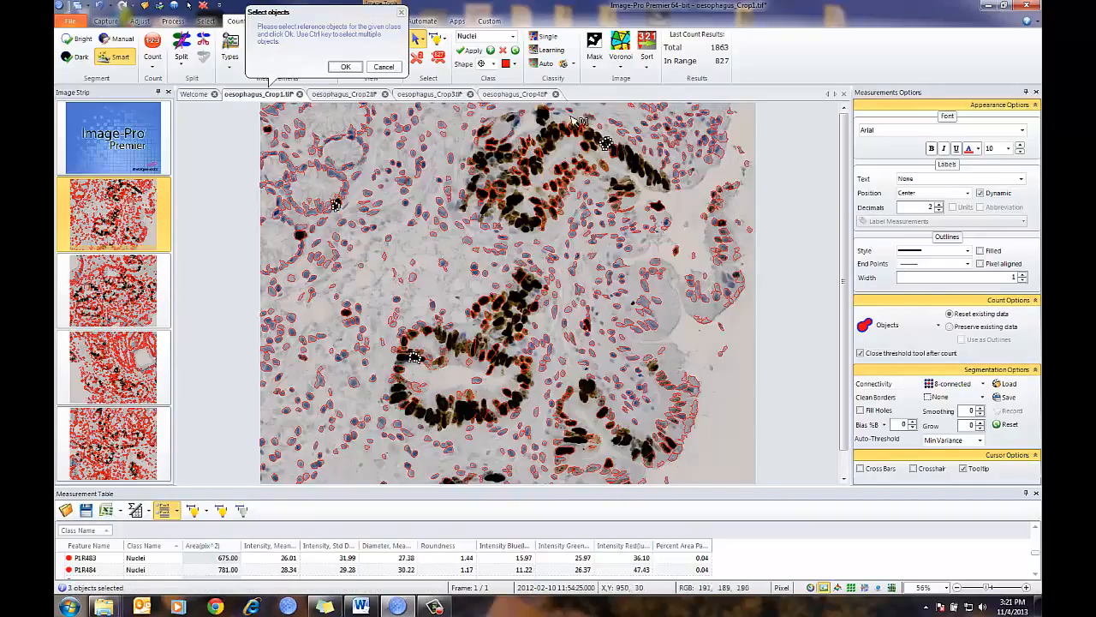
ctrl+click(569, 131)
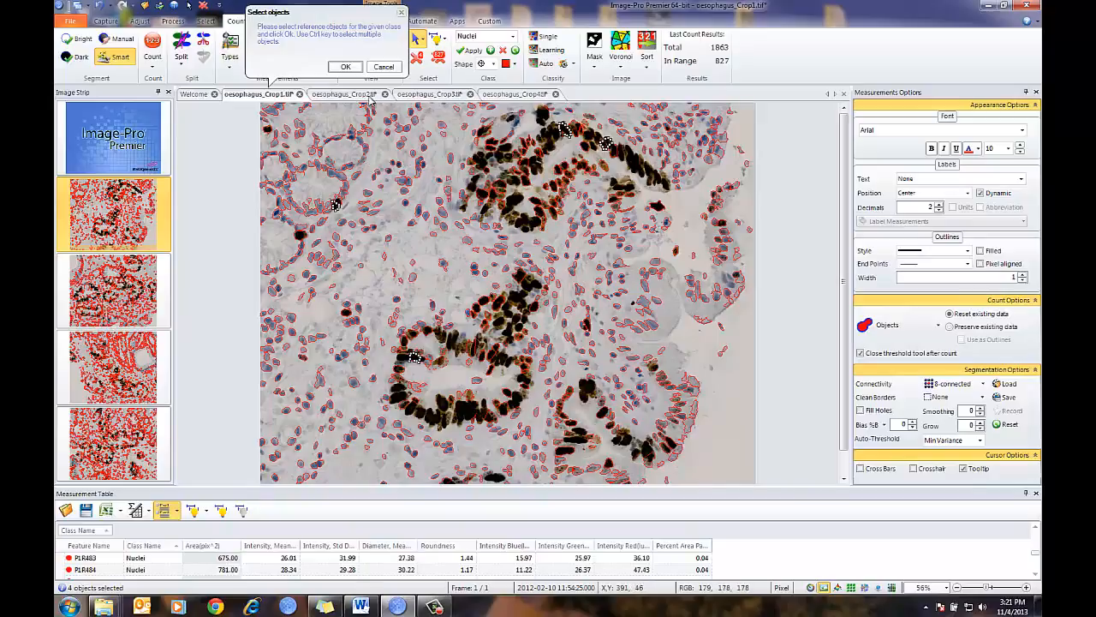
click(345, 68)
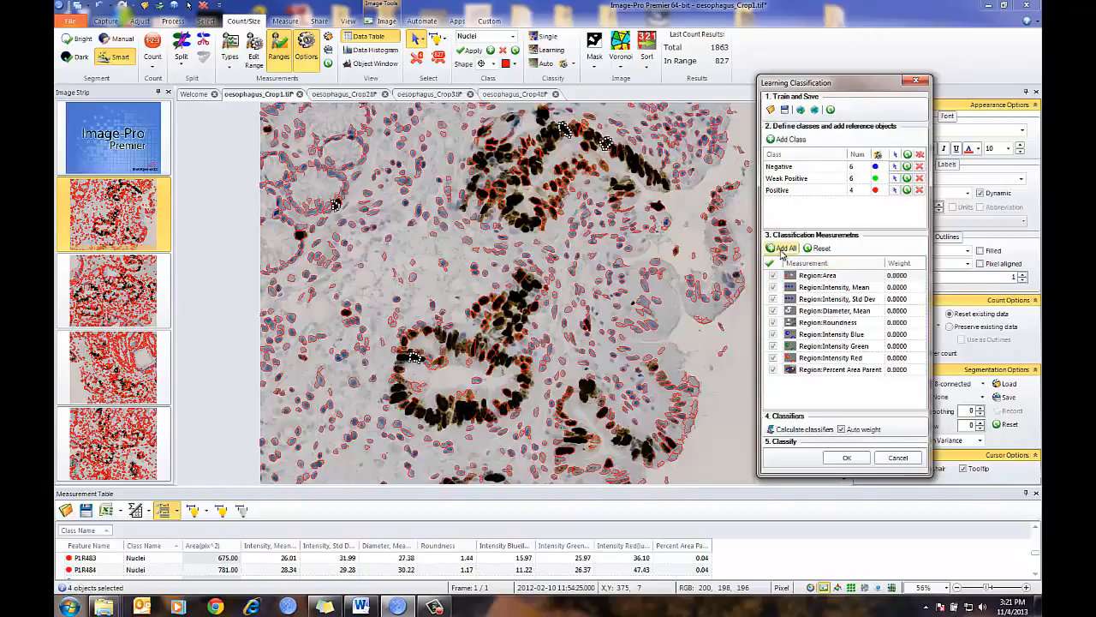
Step: Calculate auto-weighted classifiers from all the measurements and classify the nuclei in the image
click(792, 431)
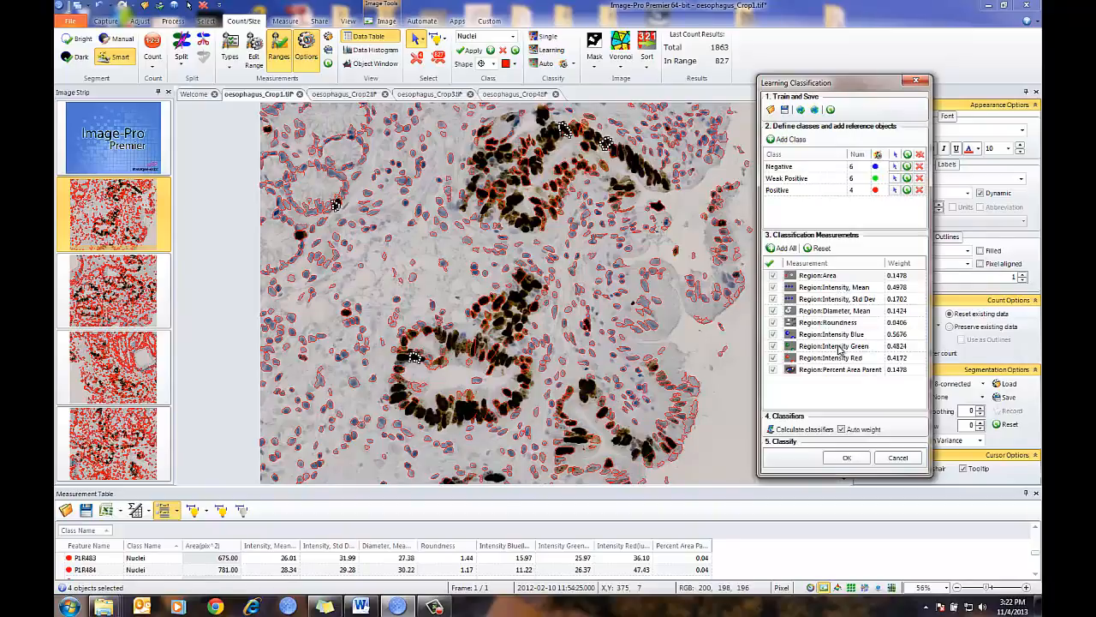
click(846, 458)
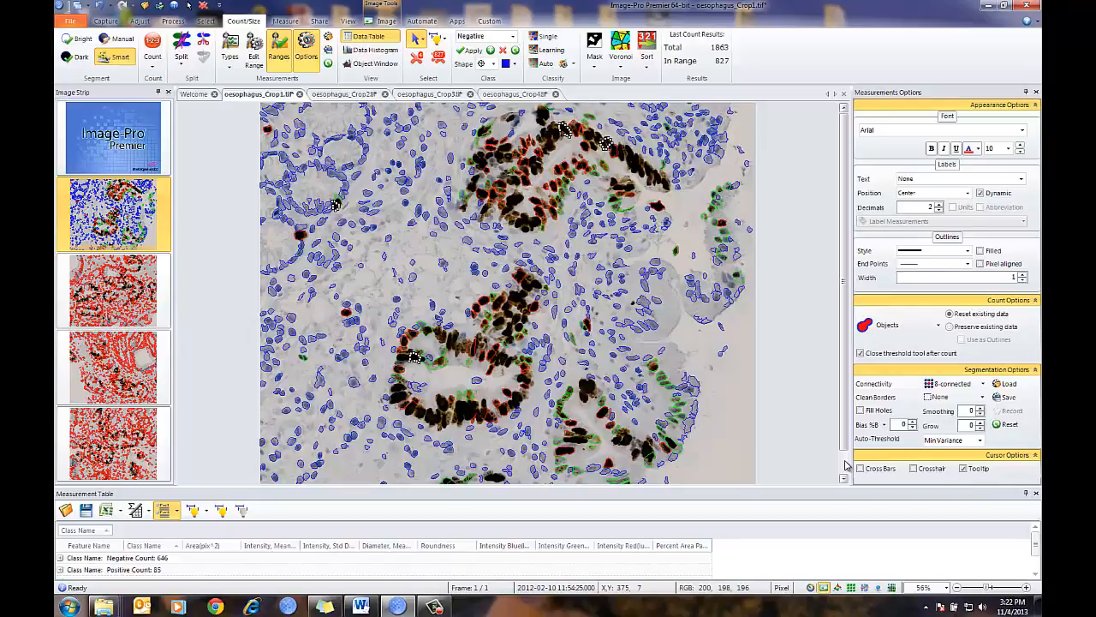
Step: View the classified nuclei filled with their class colours, and return them to plain outlines
click(981, 251)
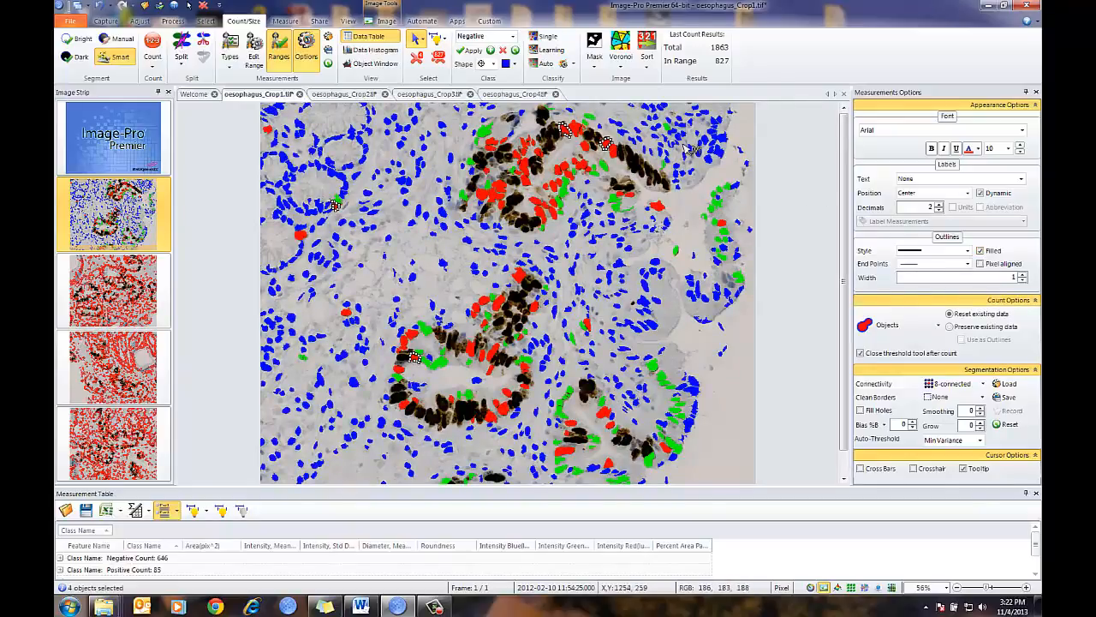
click(981, 251)
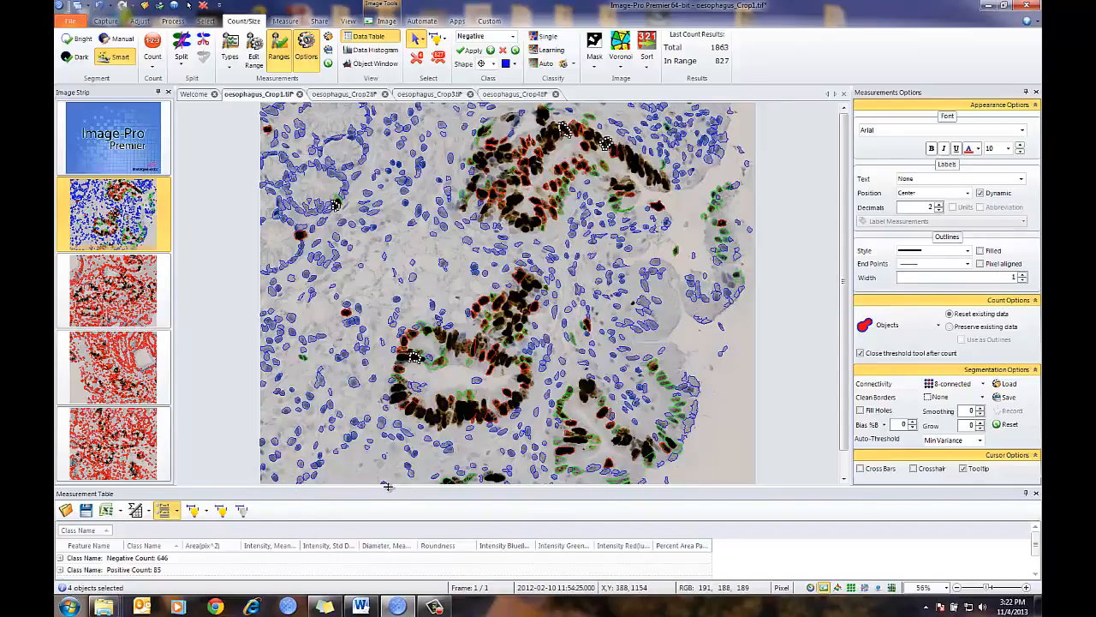
Step: Enlarge the measurement table, review the nuclei listed under the Weak Positive, Positive and Negative groups, and shrink the table again
drag(388, 489, 387, 336)
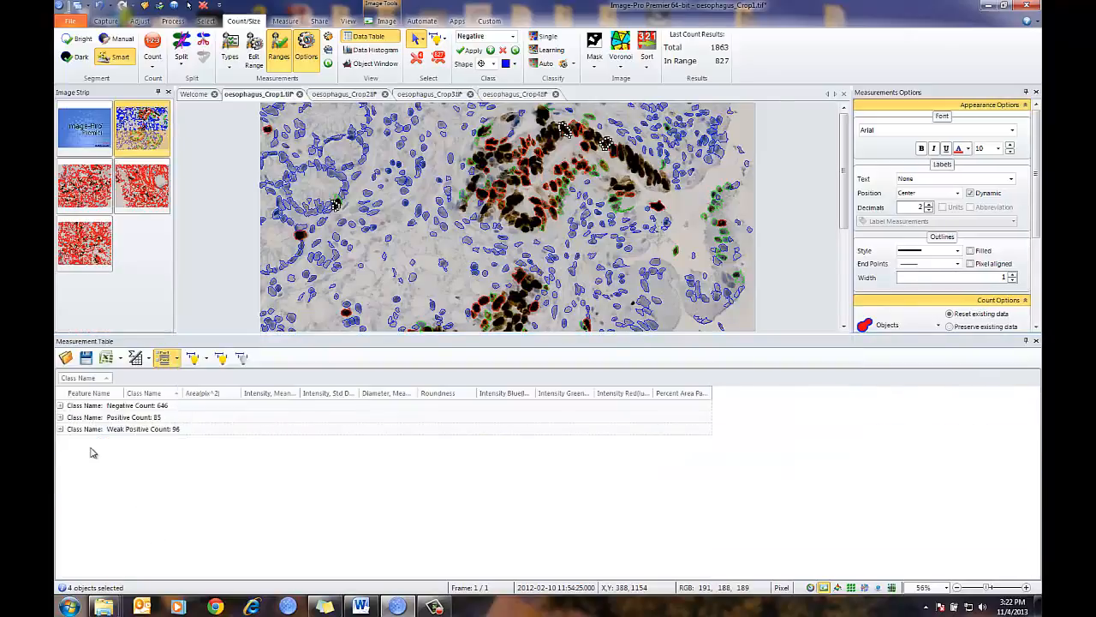
click(177, 358)
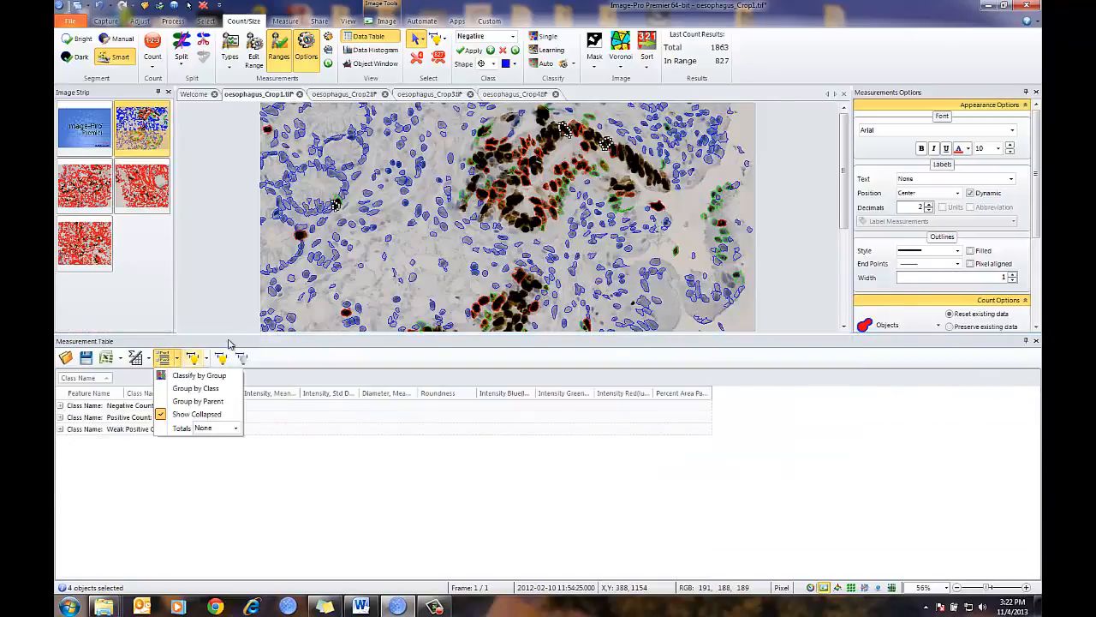
click(60, 429)
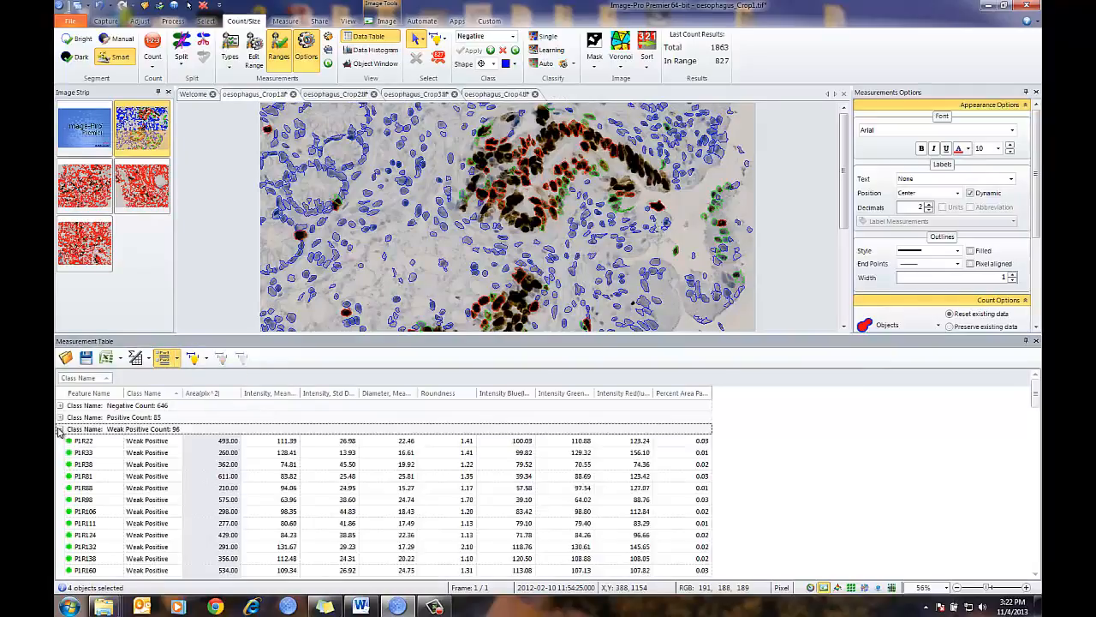
click(60, 429)
click(59, 429)
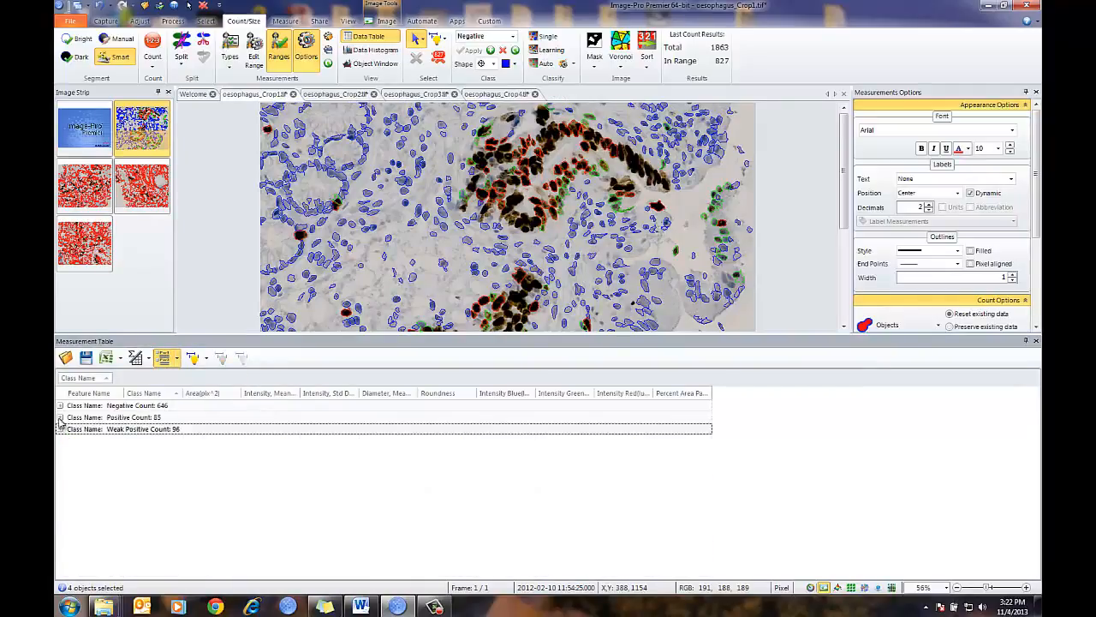
click(59, 418)
click(60, 418)
click(60, 406)
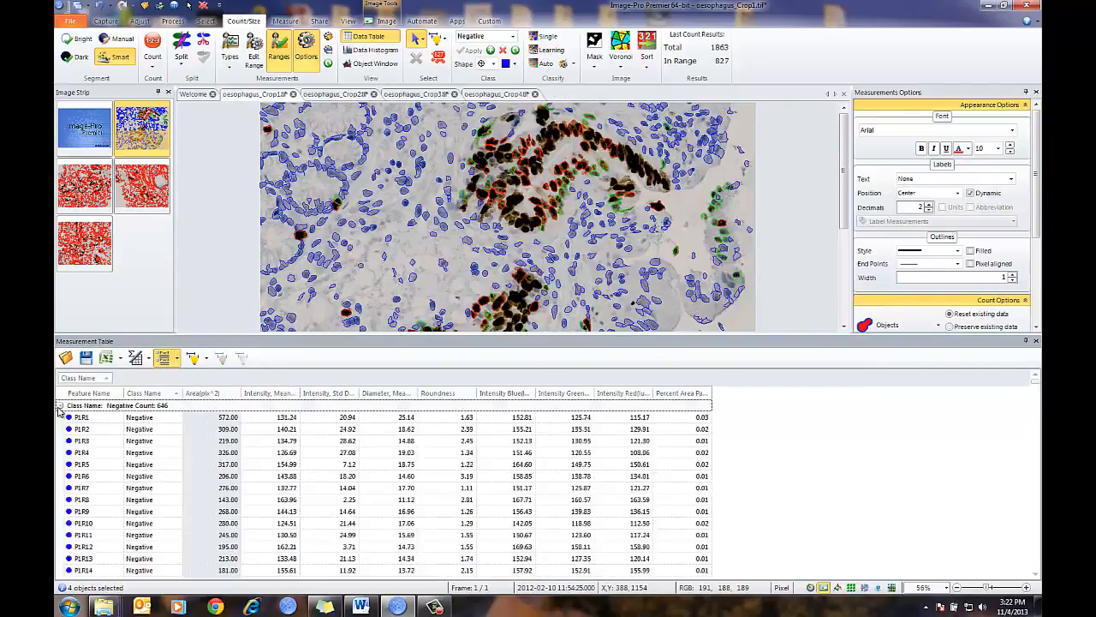
click(60, 406)
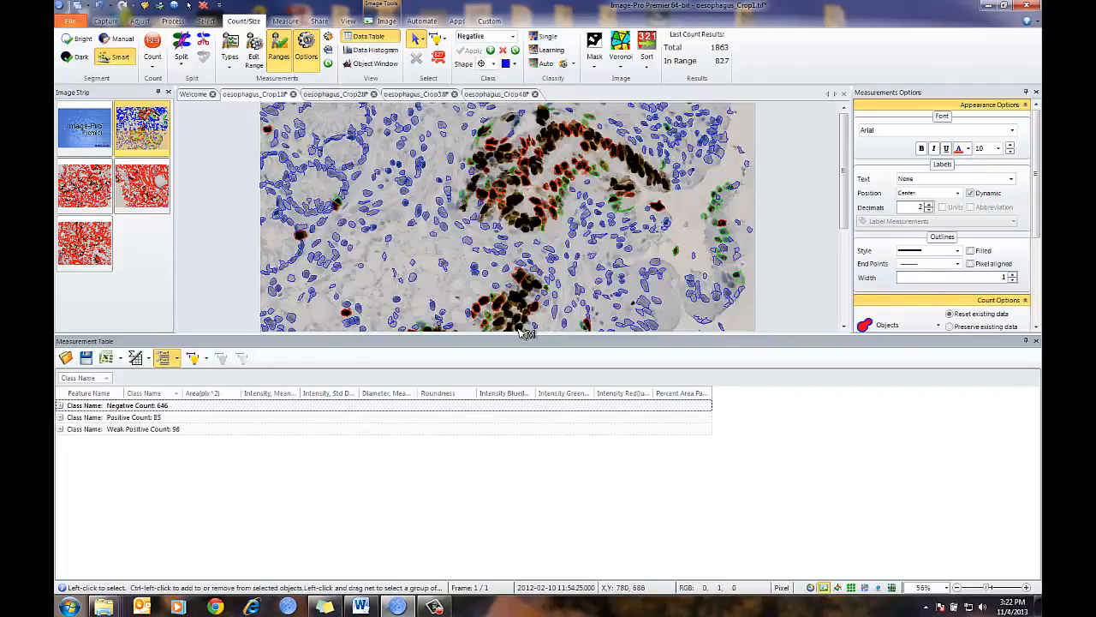
drag(517, 394, 514, 496)
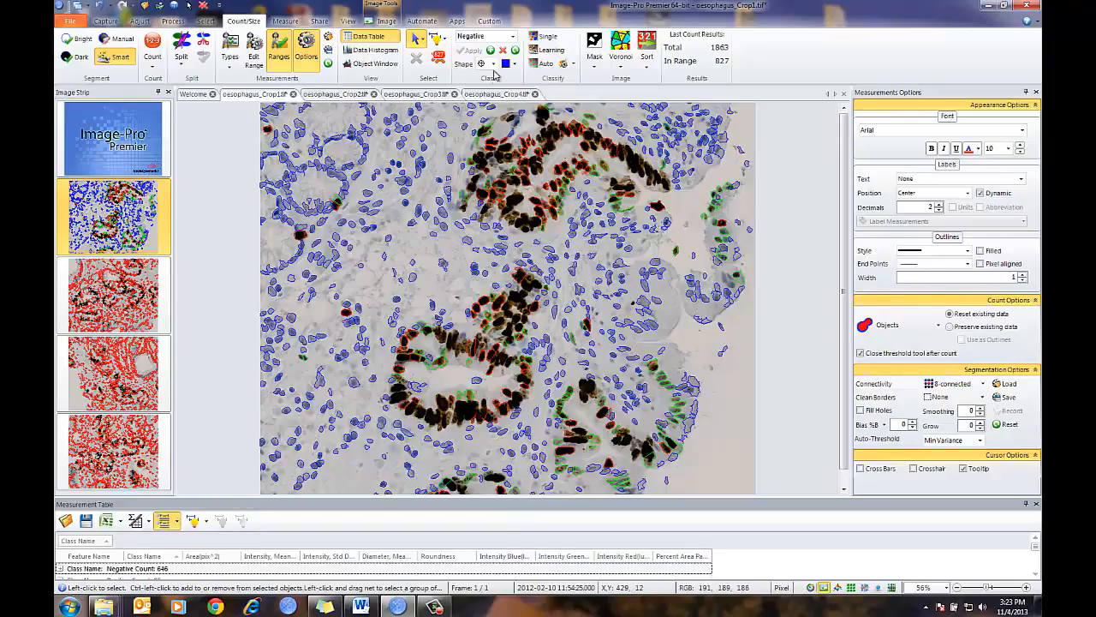
Step: Set the trained Learning Classification recipe of oesophagus_Crop1 as the global recipe and close the dialog
click(549, 52)
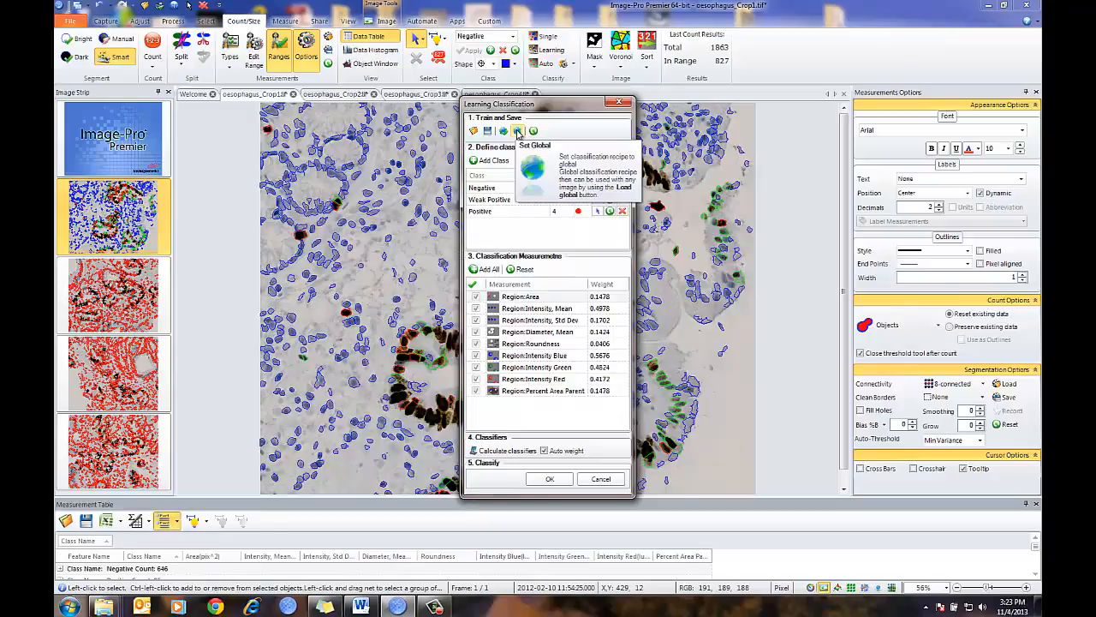
click(520, 133)
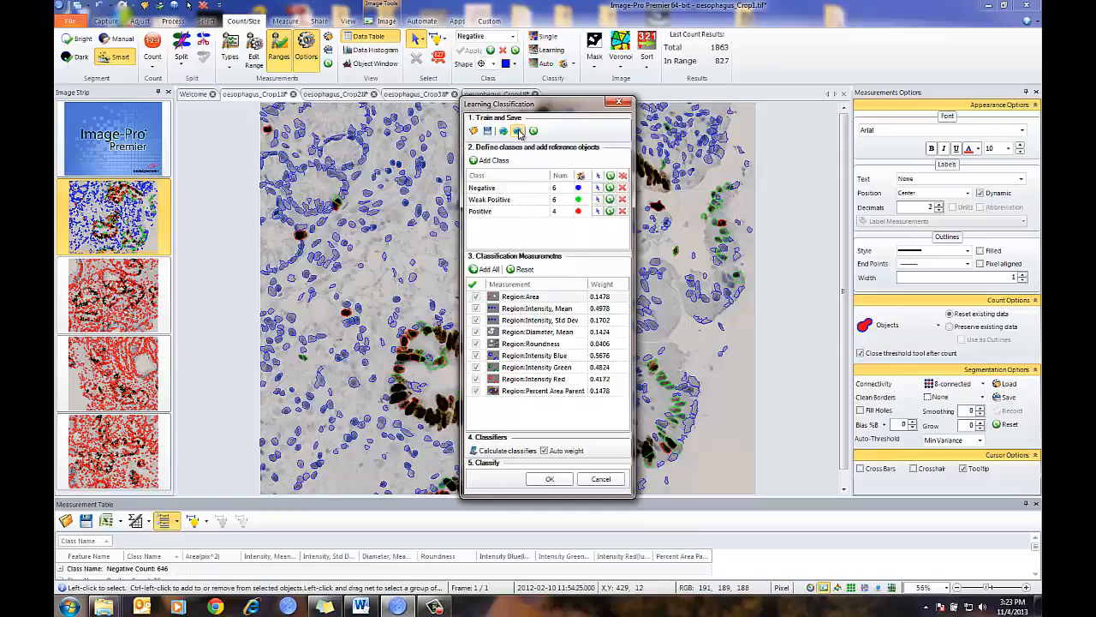
click(619, 101)
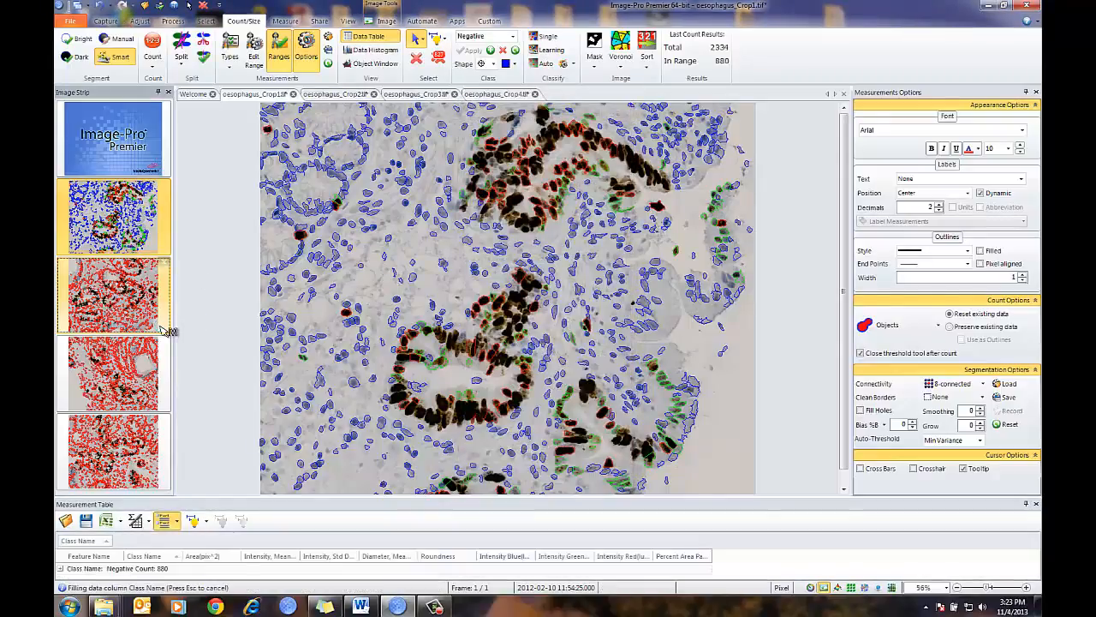
Step: Load the global classification recipe for oesophagus_Crop2 and move the Learning Classification dialog clear of the image
click(162, 329)
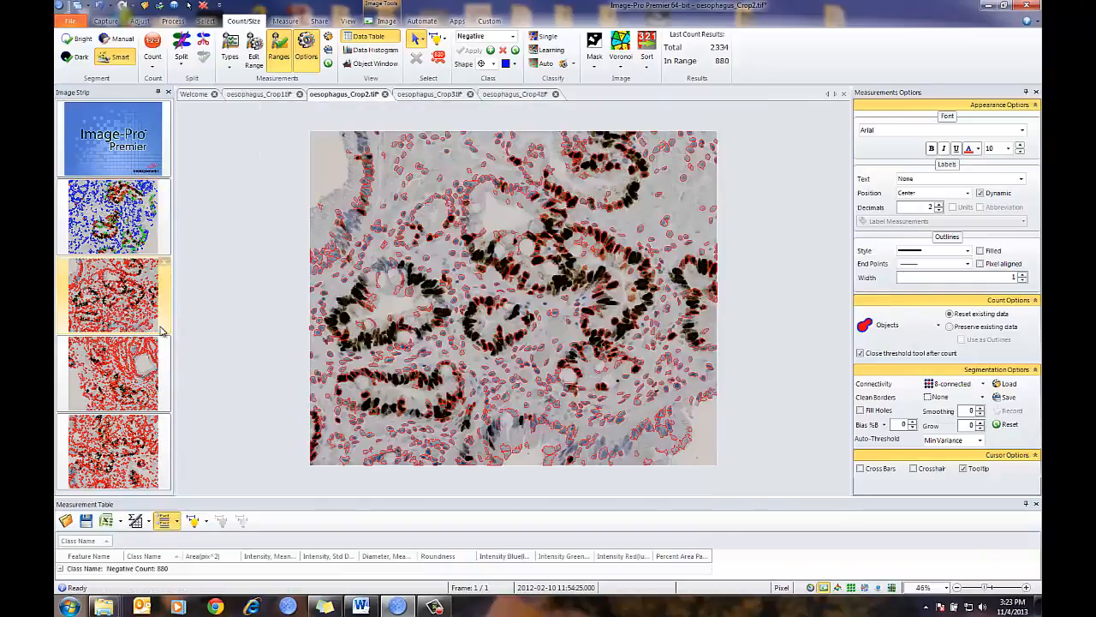
click(555, 53)
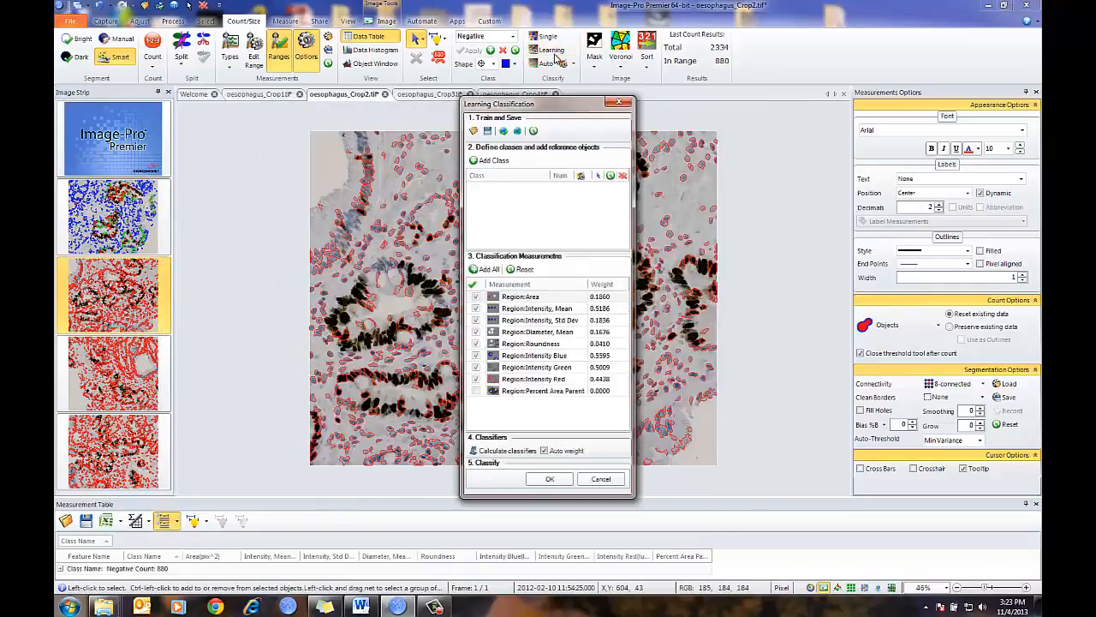
click(515, 133)
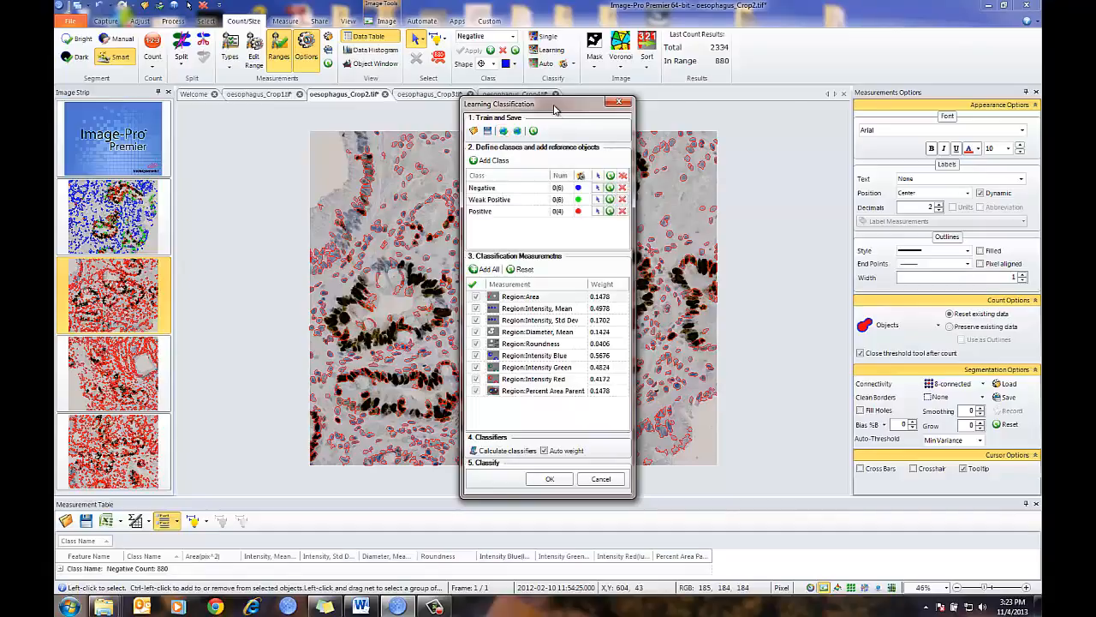
drag(553, 109, 884, 66)
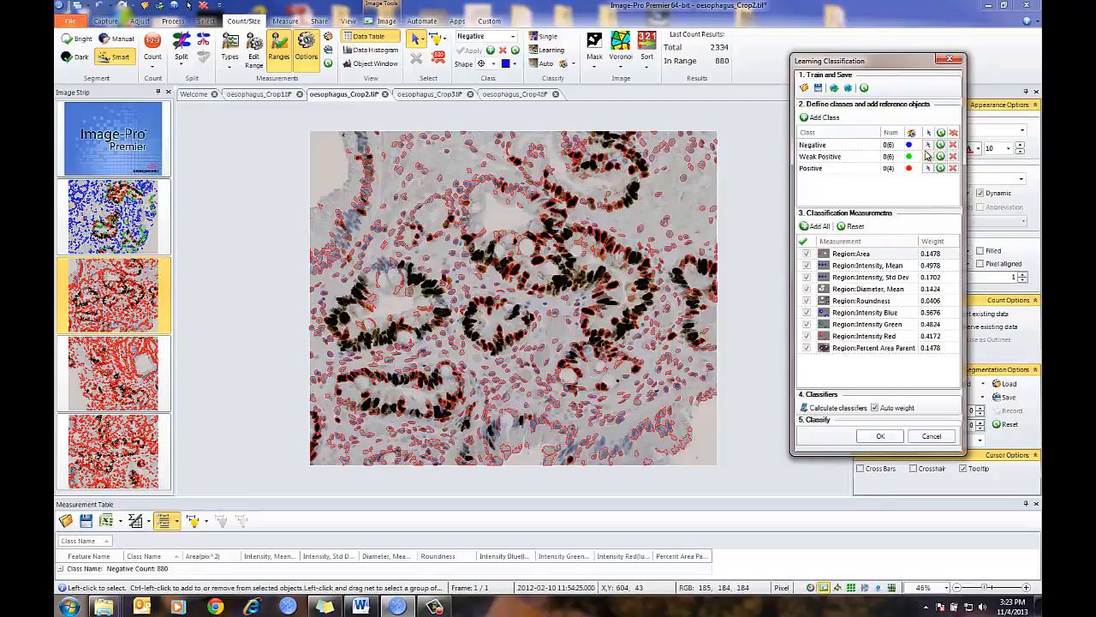
Step: Assign three nuclei around the edge of the upper central gland as additional Negative reference objects
click(928, 146)
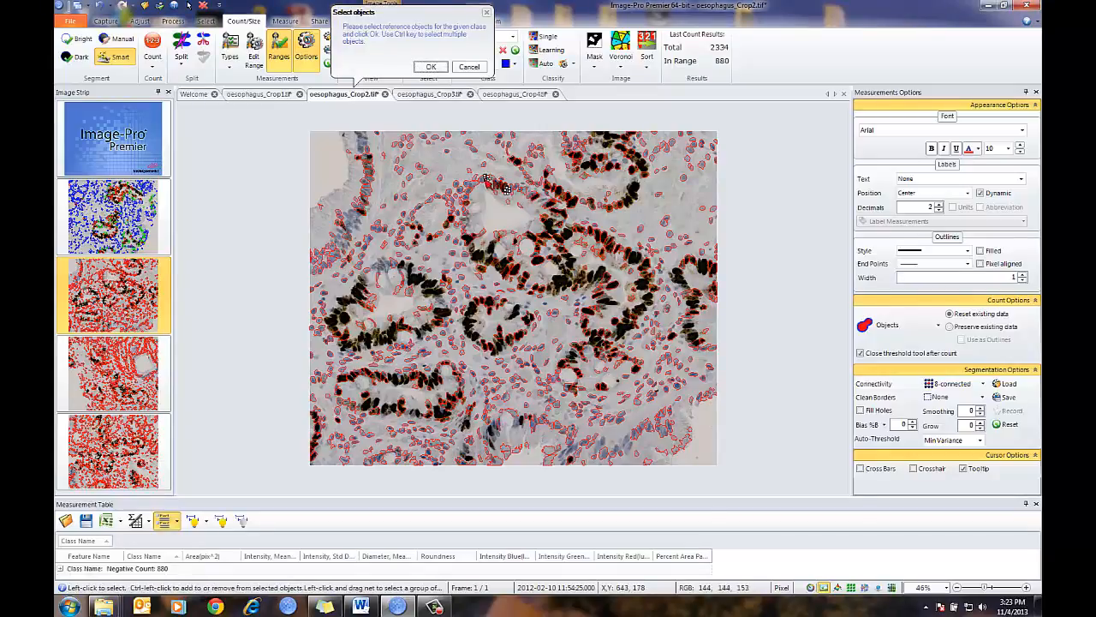
ctrl+click(483, 179)
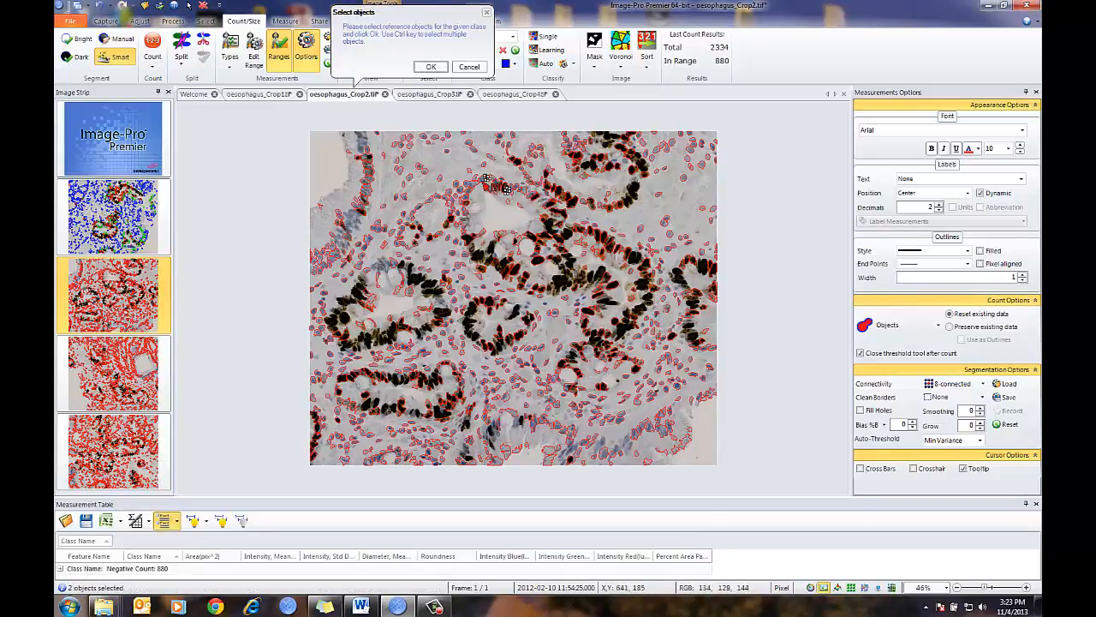
click(431, 68)
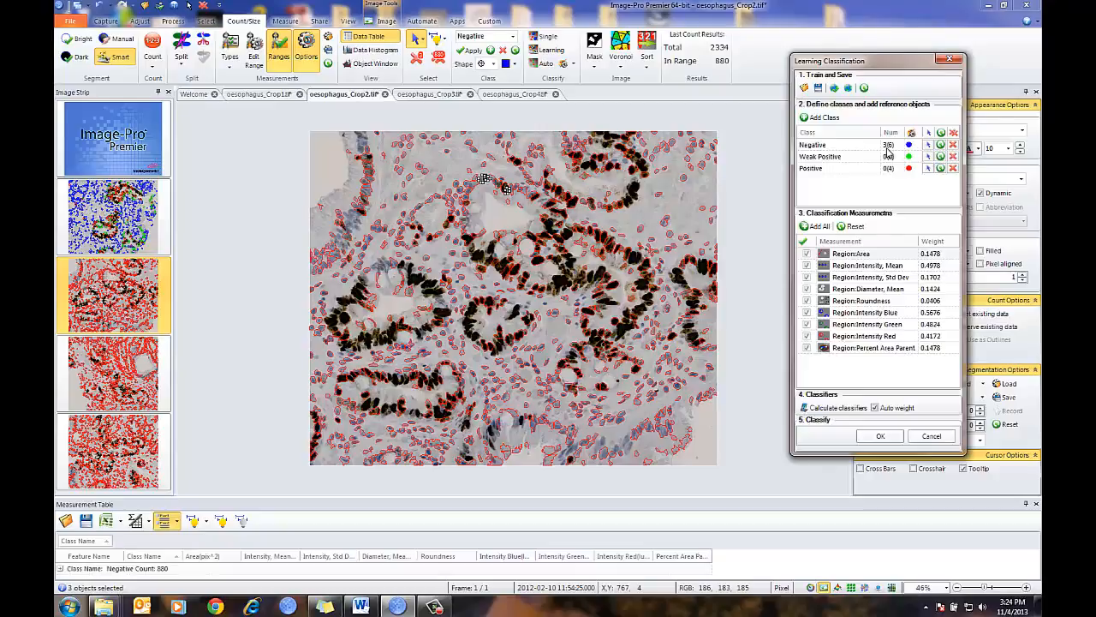
Step: Assign two dark-stained nuclei, one in the large central-right gland and one in the lower-left gland, as additional Positive reference objects
click(880, 436)
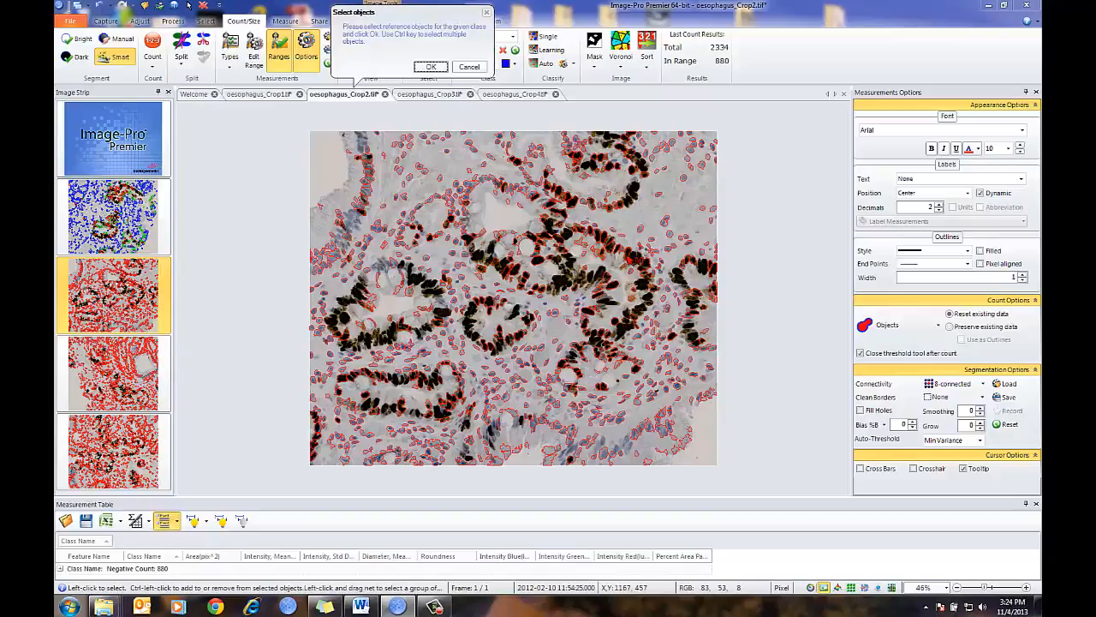
click(629, 255)
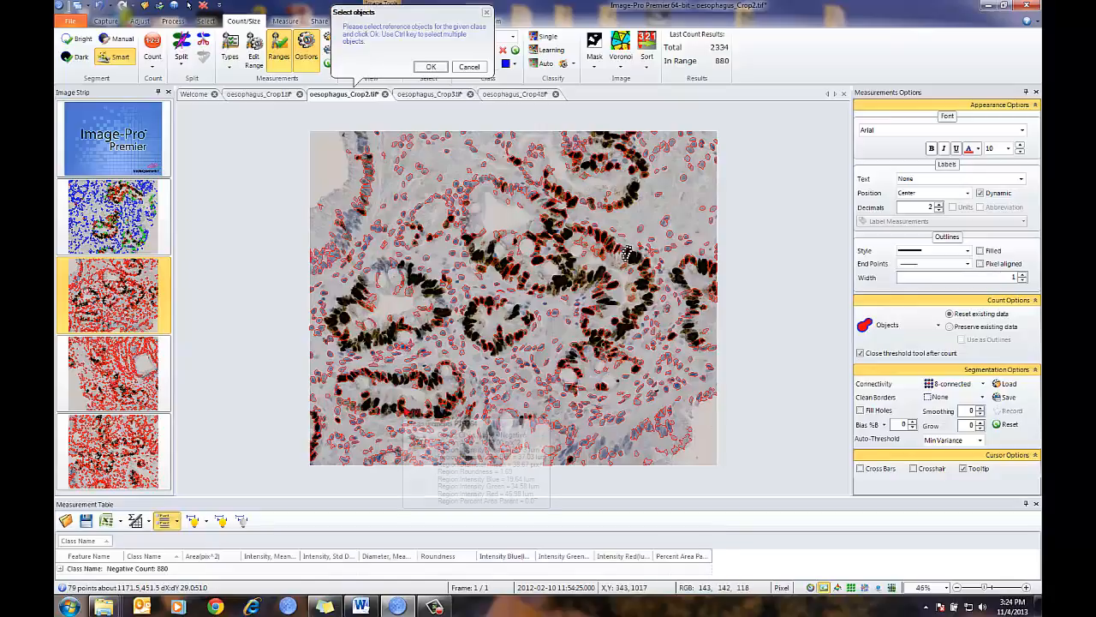
ctrl+click(403, 411)
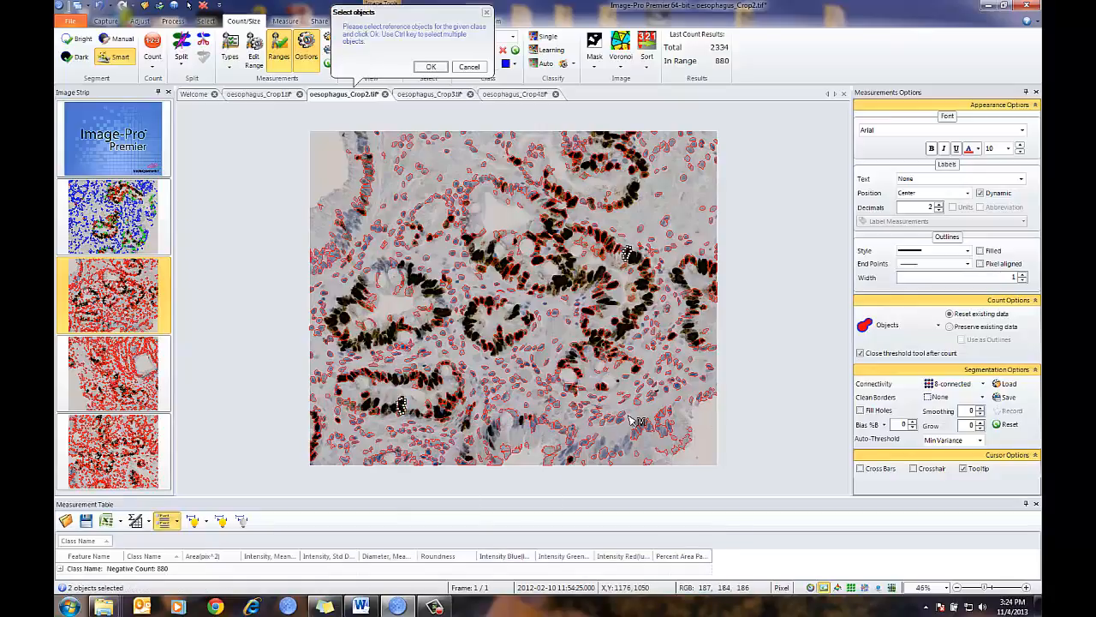
click(427, 66)
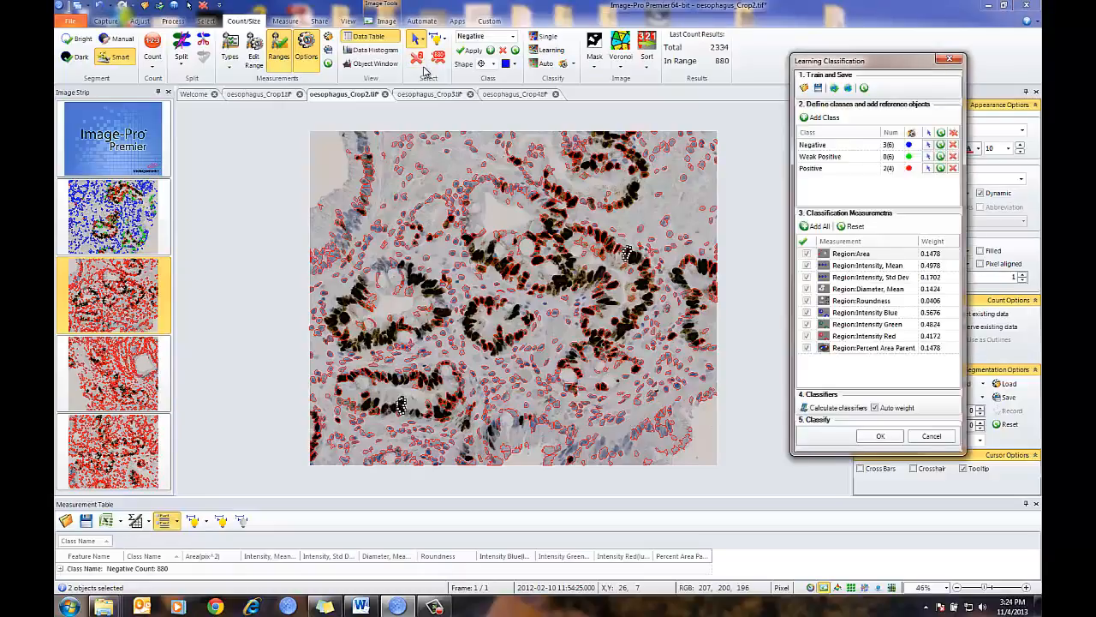
Step: Recalculate the auto-weighted classifiers with the added reference objects and classify the nuclei in oesophagus_Crop2
click(837, 408)
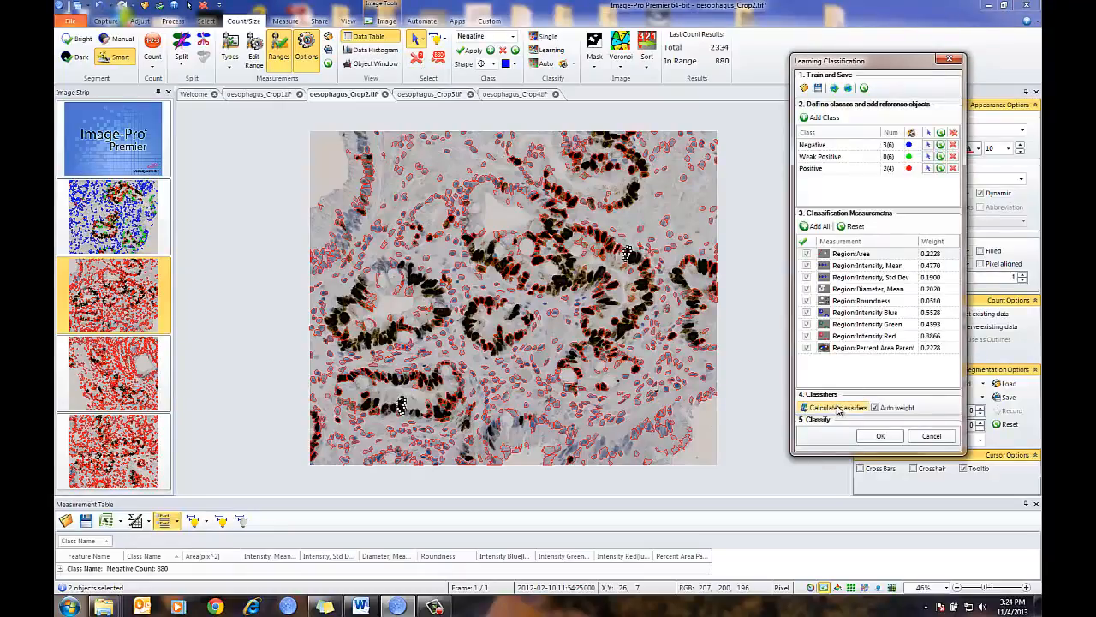
click(879, 436)
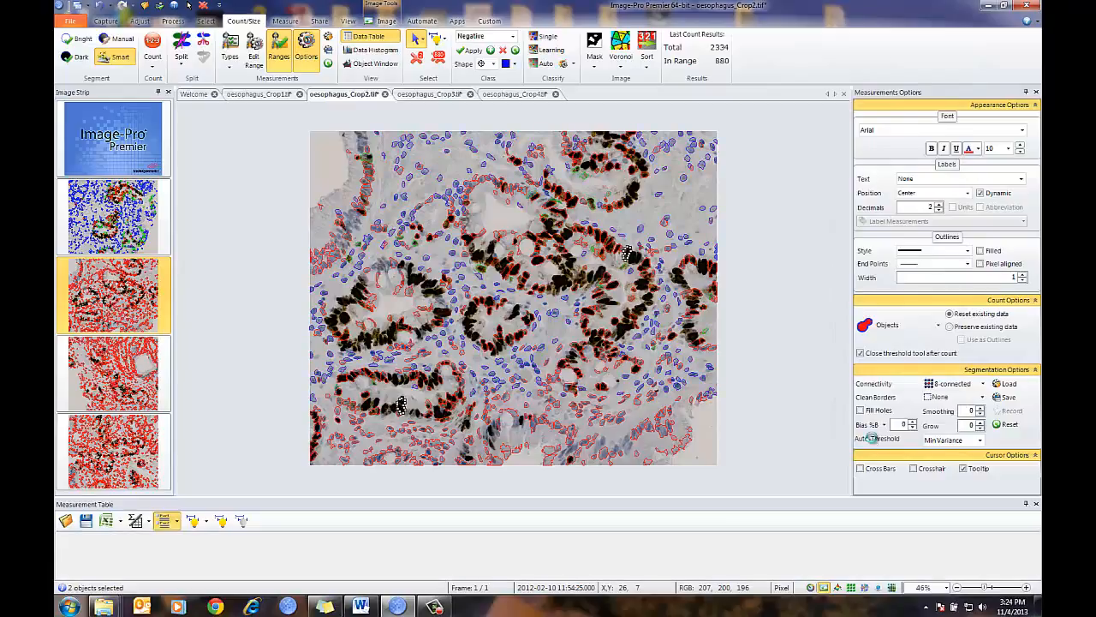
Step: Compare the filled and outlined display of the classified nuclei, and leave them filled with their class colours
click(981, 251)
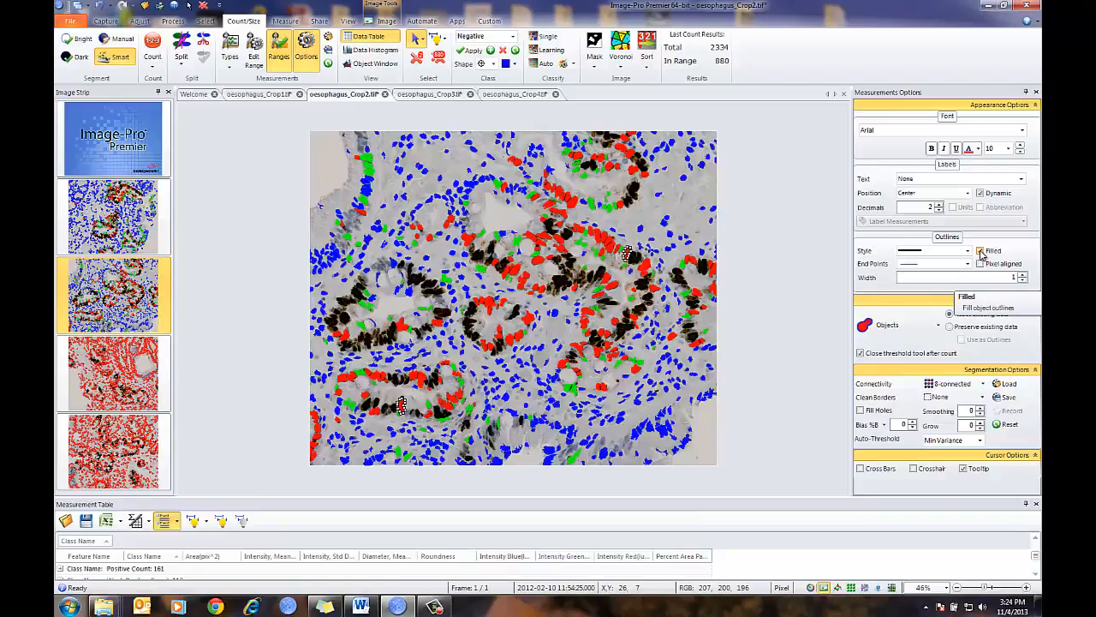
click(980, 251)
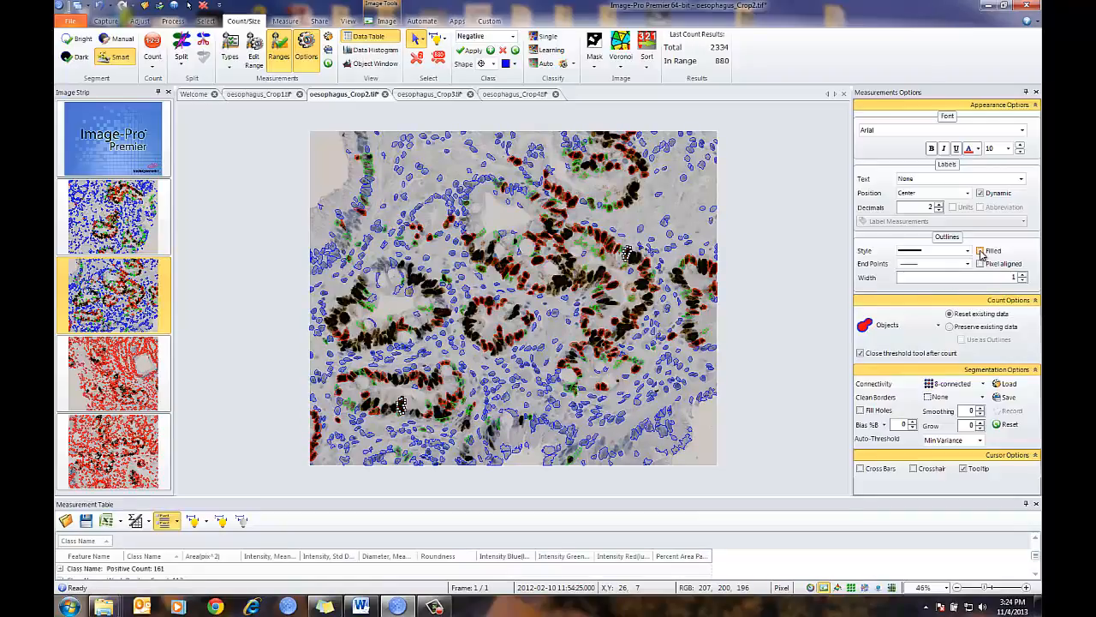
click(981, 252)
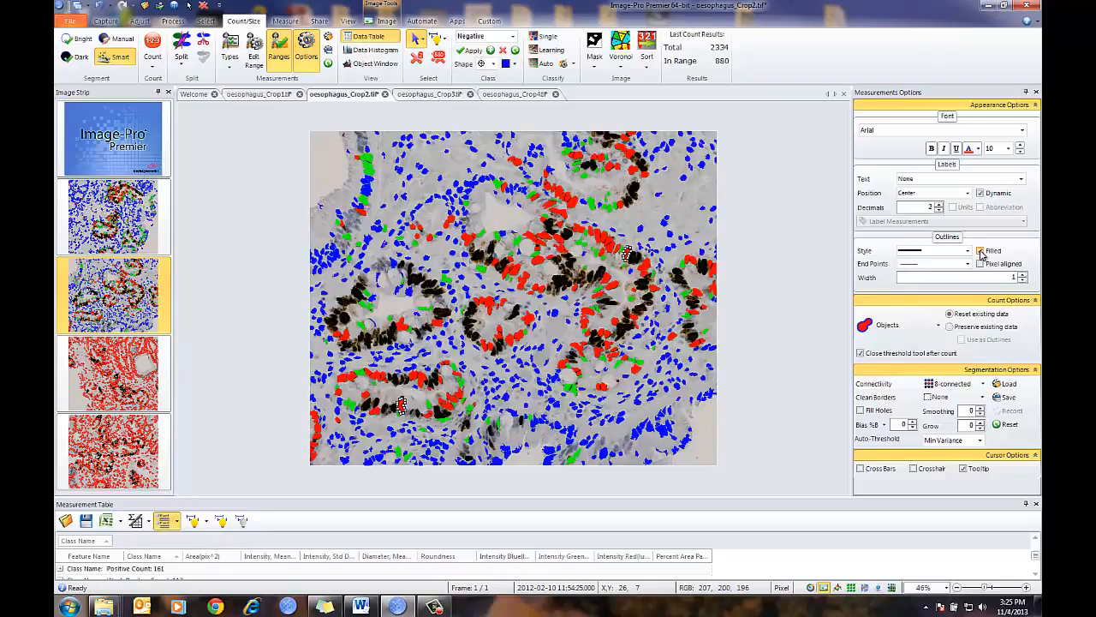
Step: Save the refined learning classification as a Learning classification file named KI
click(549, 51)
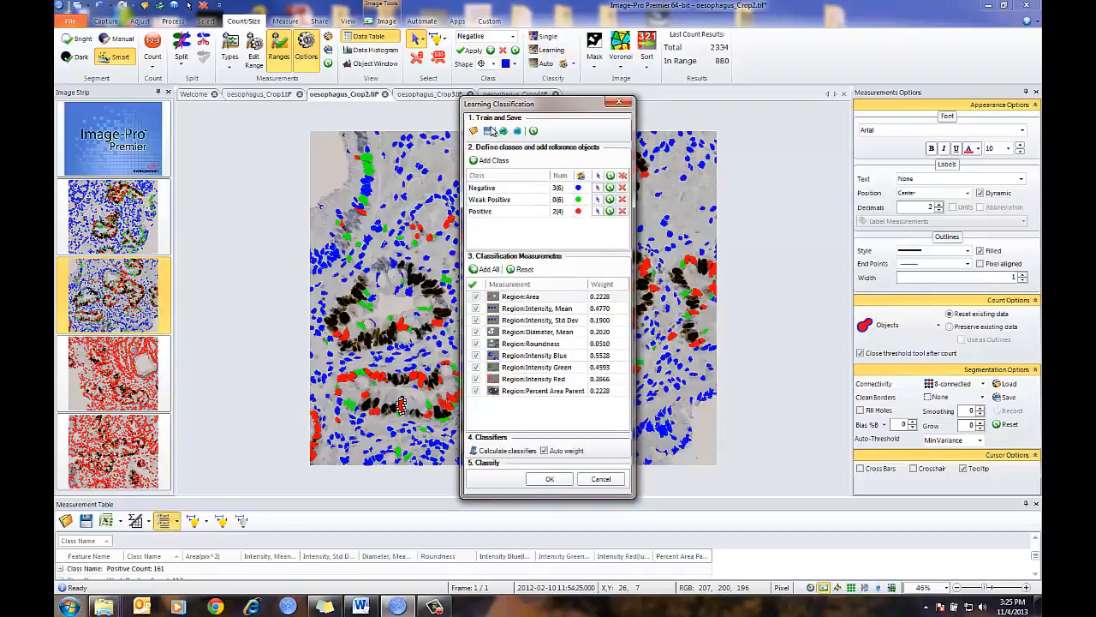
click(488, 130)
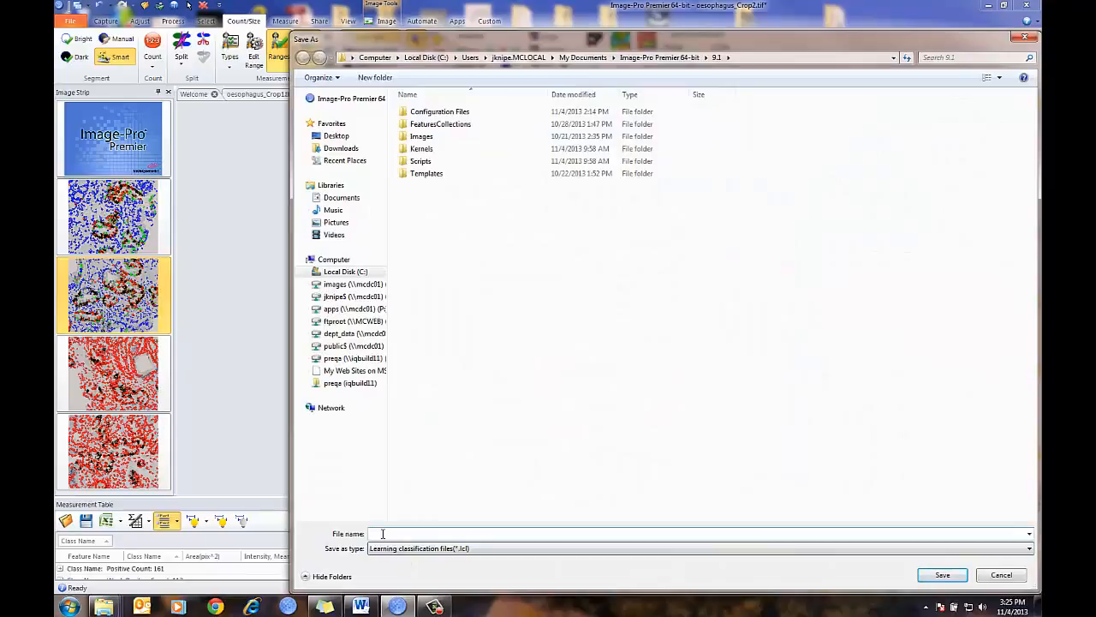
text(KI)
click(952, 580)
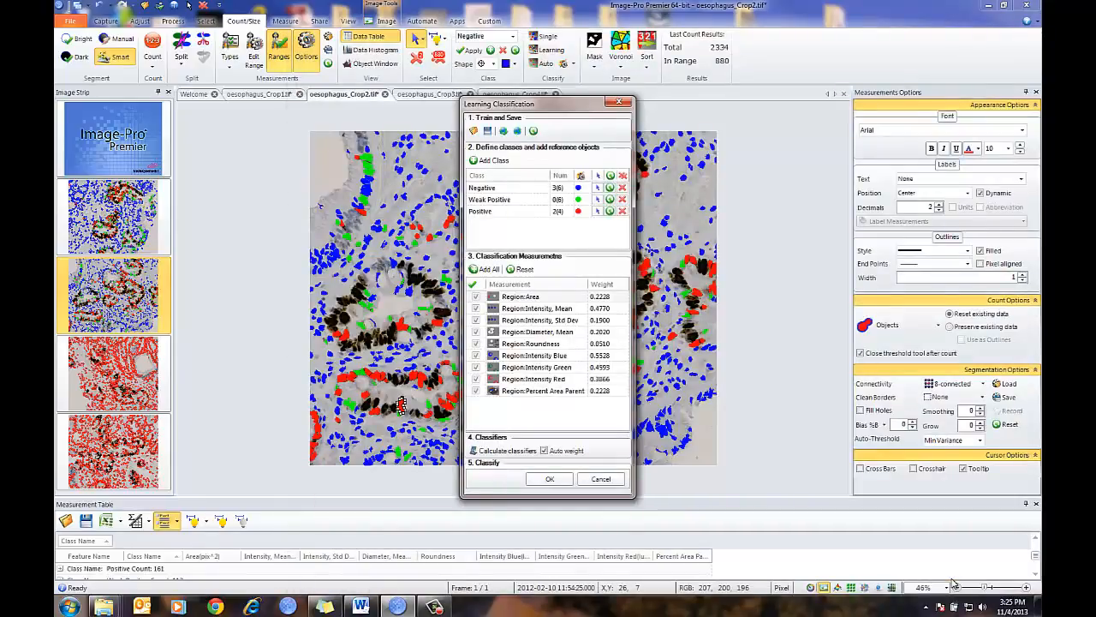
Step: Clear all the classes from the Learning Classification setup and close the dialog
click(625, 174)
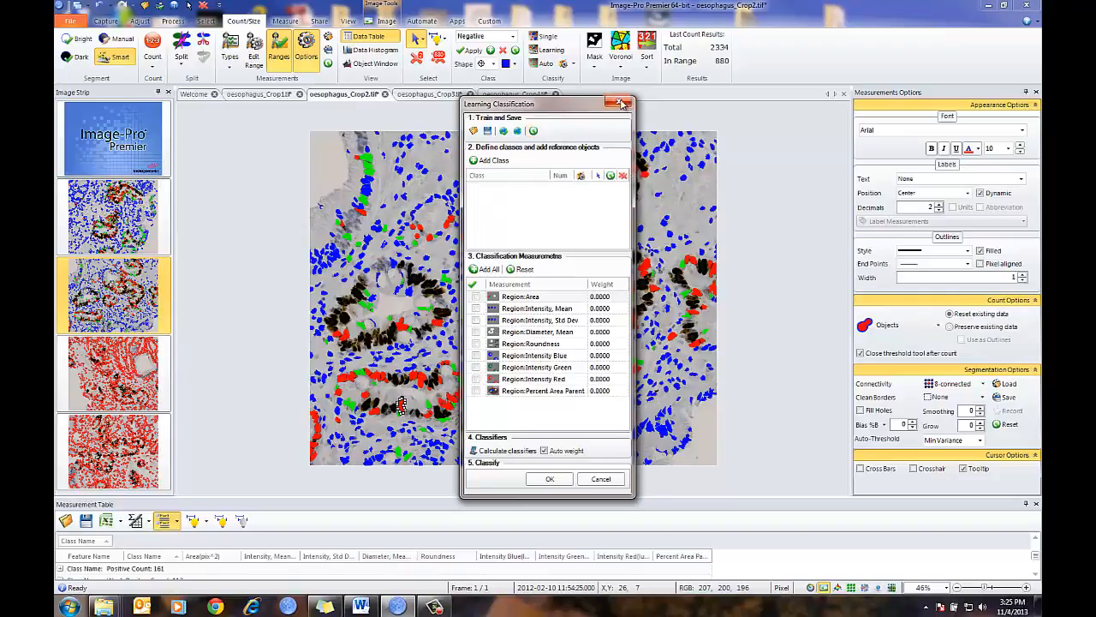
click(618, 102)
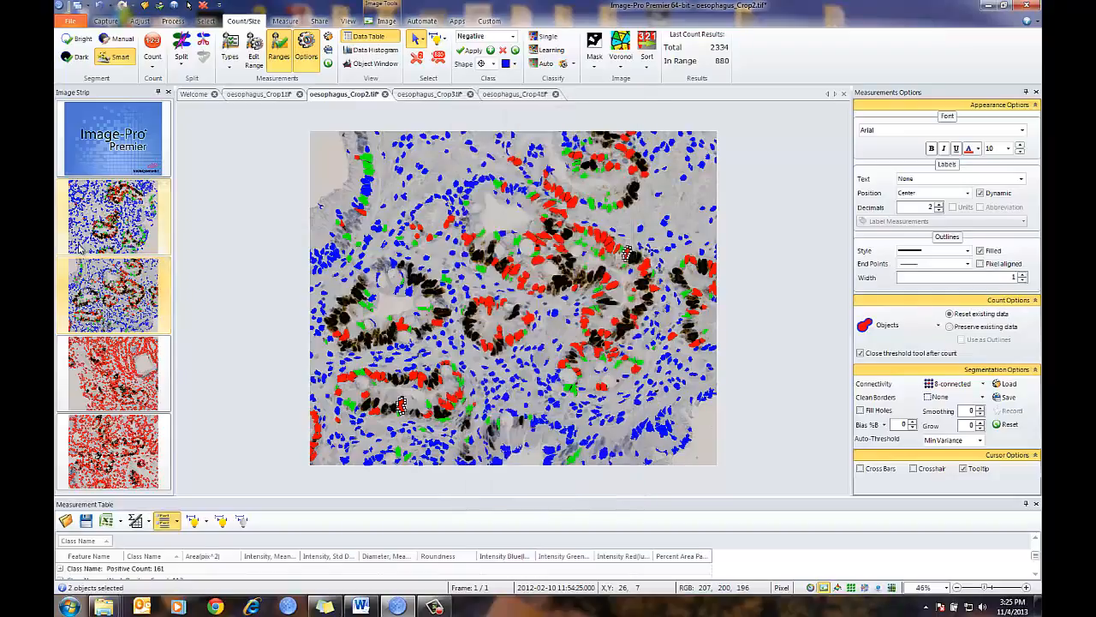
Step: Close the images oesophagus_Crop2 and oesophagus_Crop1 without saving their changes
click(386, 95)
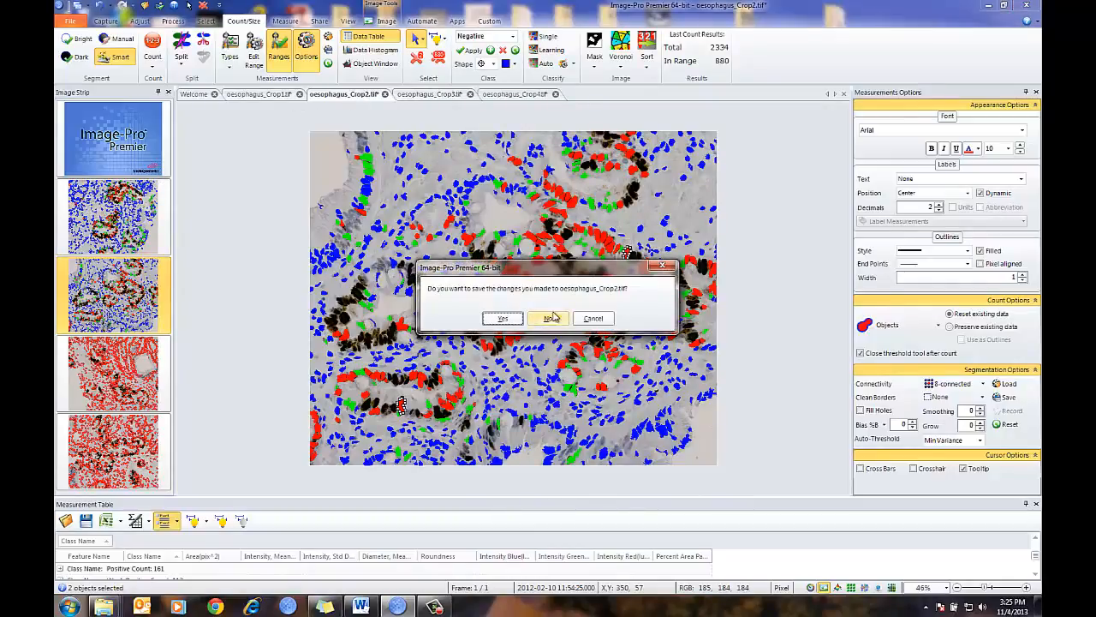
click(549, 320)
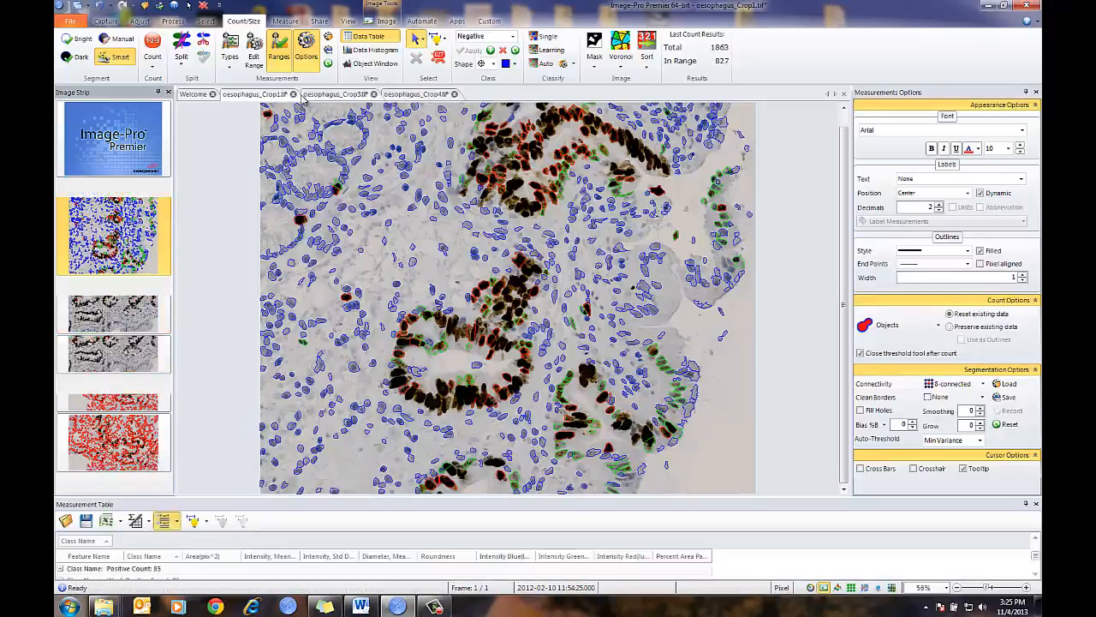
click(299, 94)
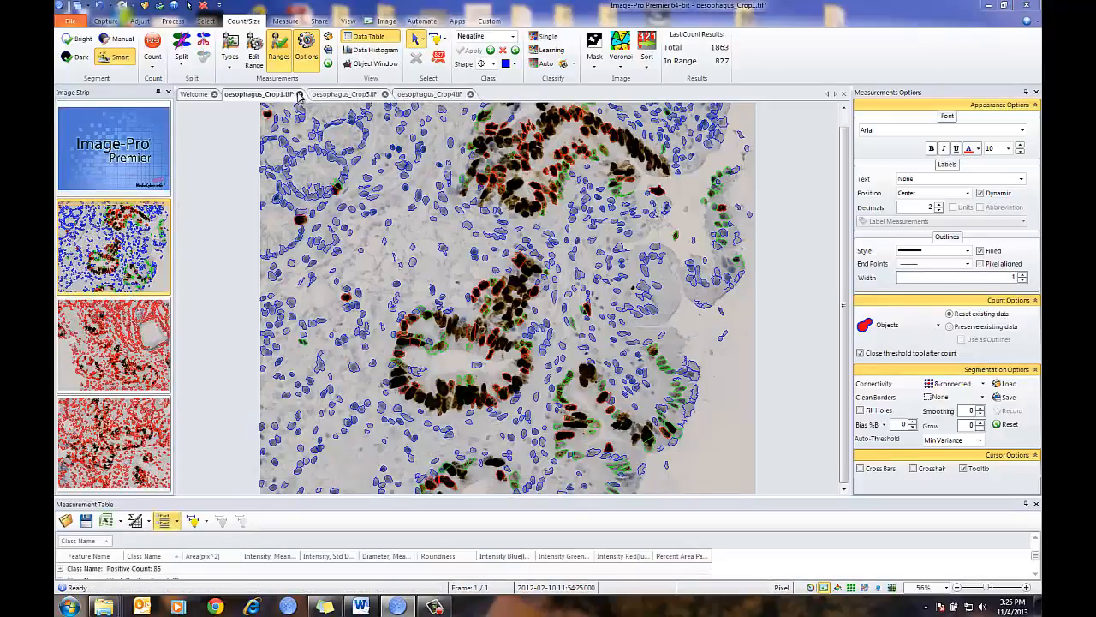
click(549, 325)
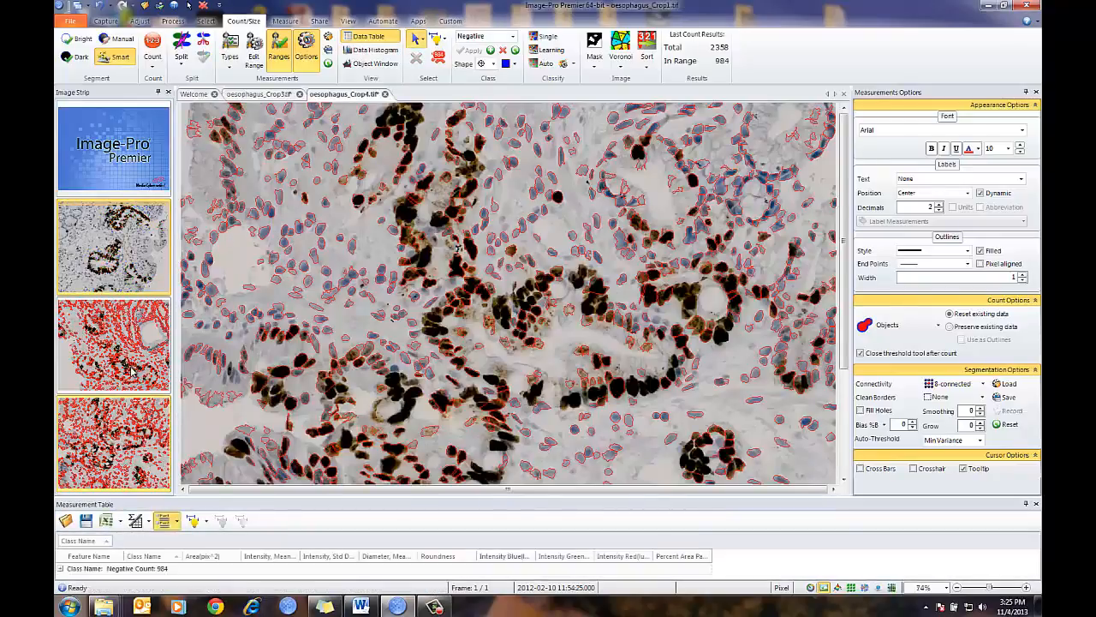
Step: Load the saved KI-67.lcl recipe into Learning Classification for oesophagus_Crop3 and classify its nuclei with it
click(133, 298)
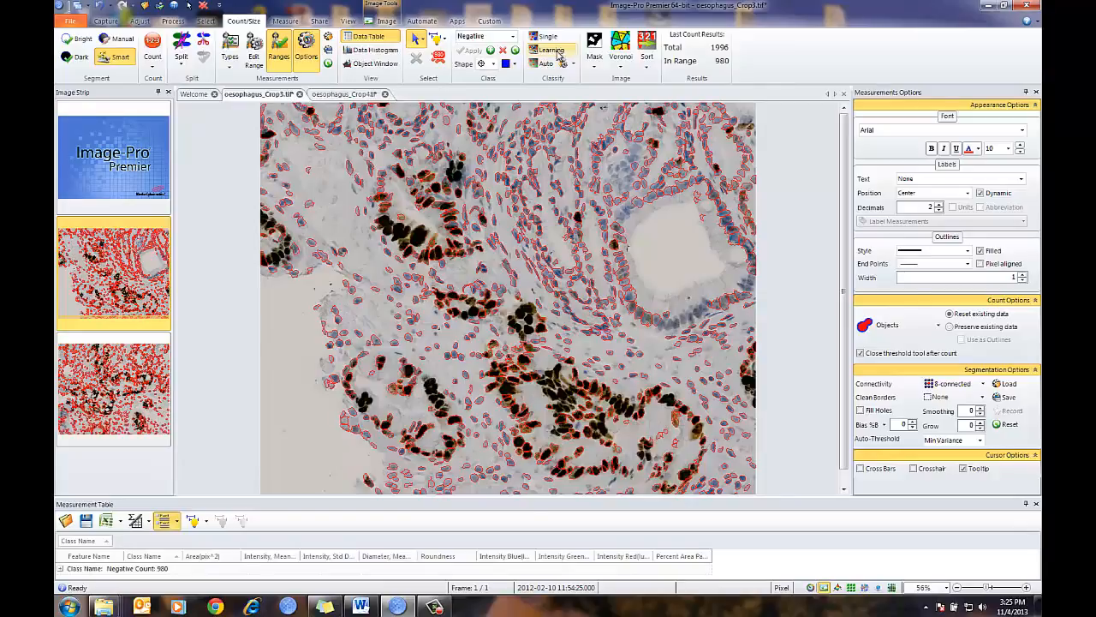
click(558, 54)
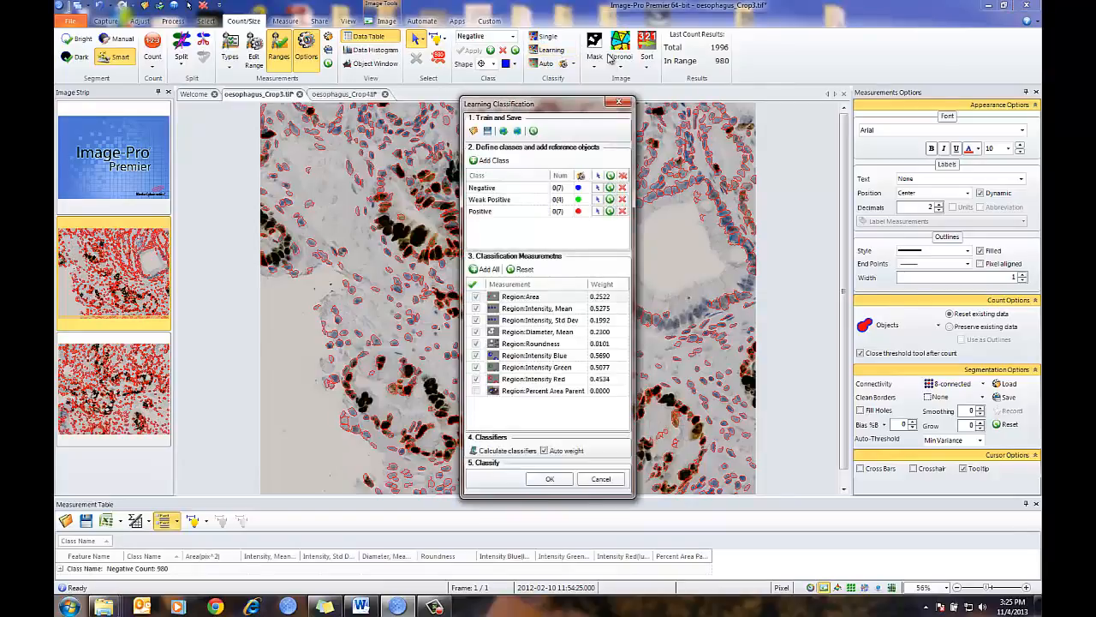
drag(545, 106, 803, 92)
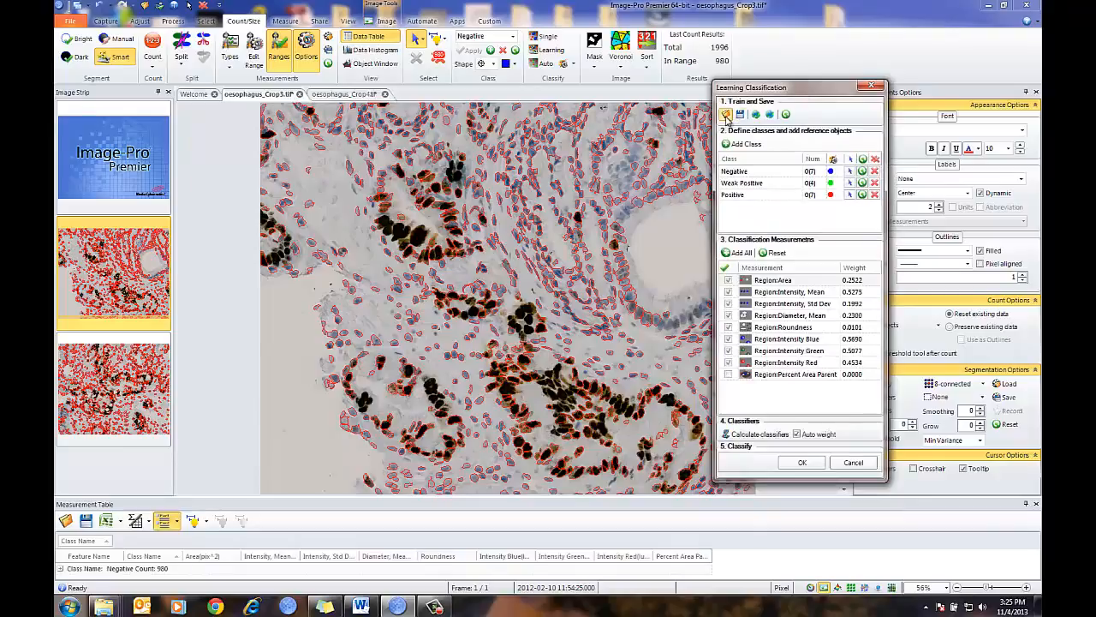
click(726, 114)
click(536, 186)
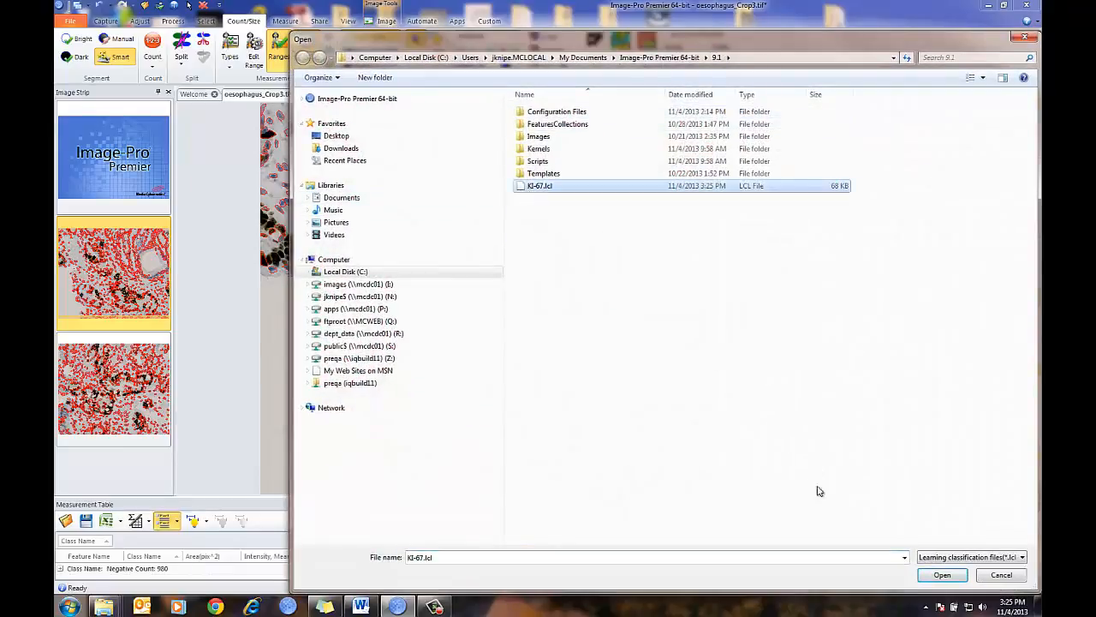
click(938, 575)
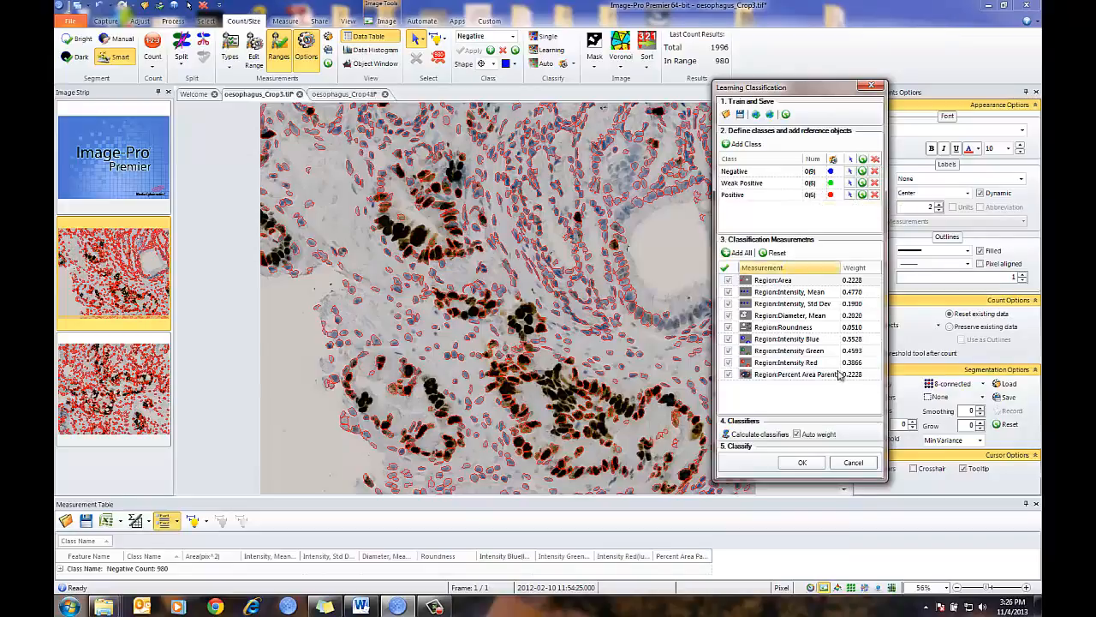
click(799, 463)
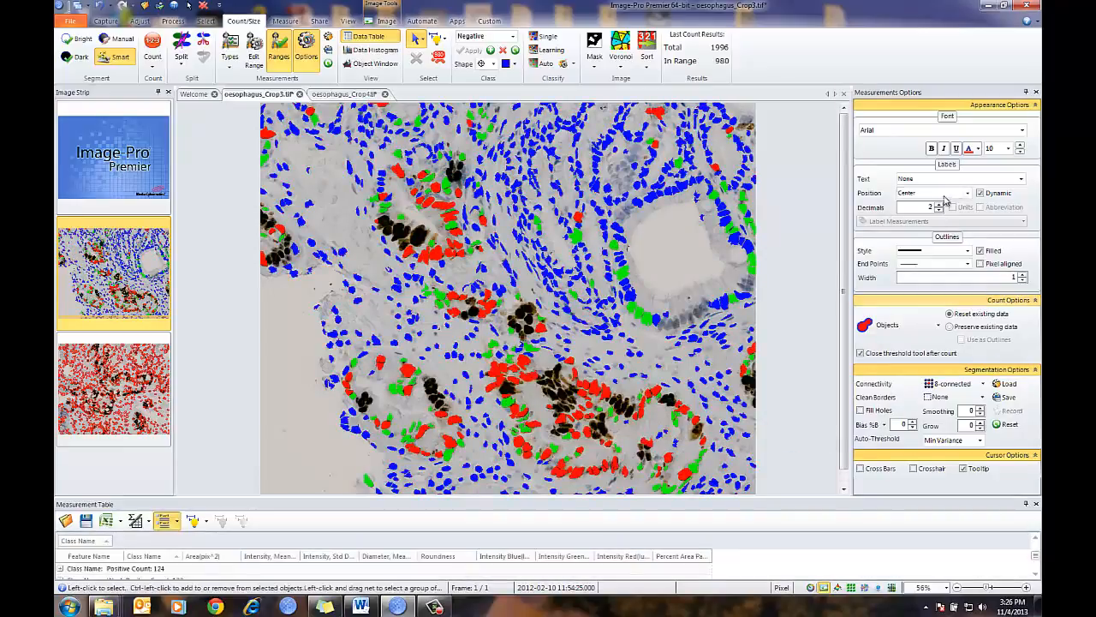
Step: Compare the outlined and filled display of the classified nuclei, and leave them as unfilled class-coloured outlines
click(981, 251)
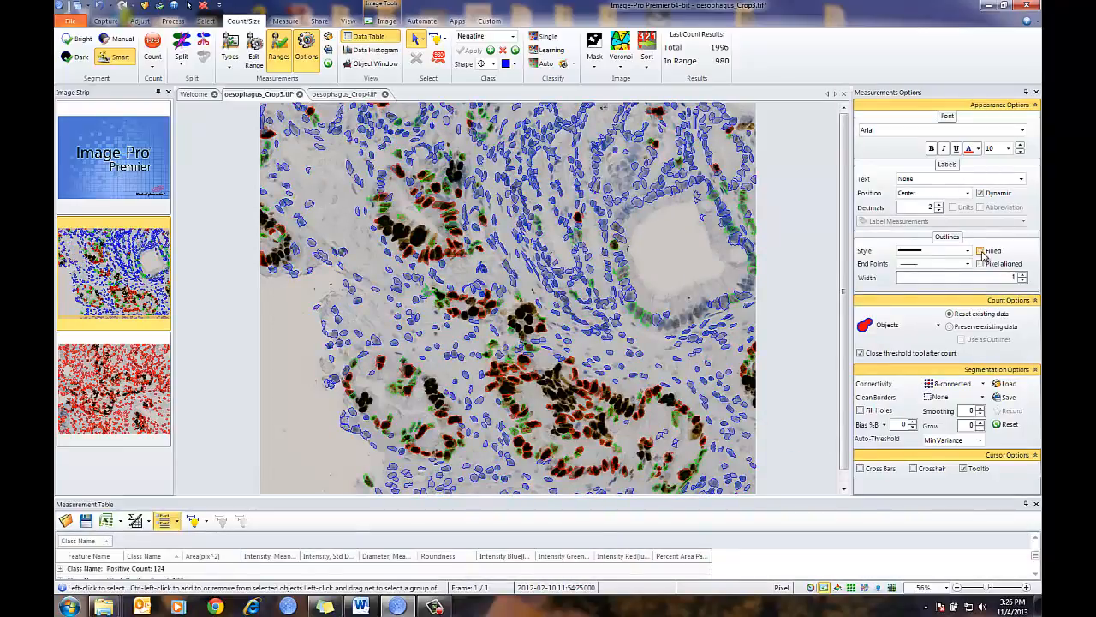
click(981, 251)
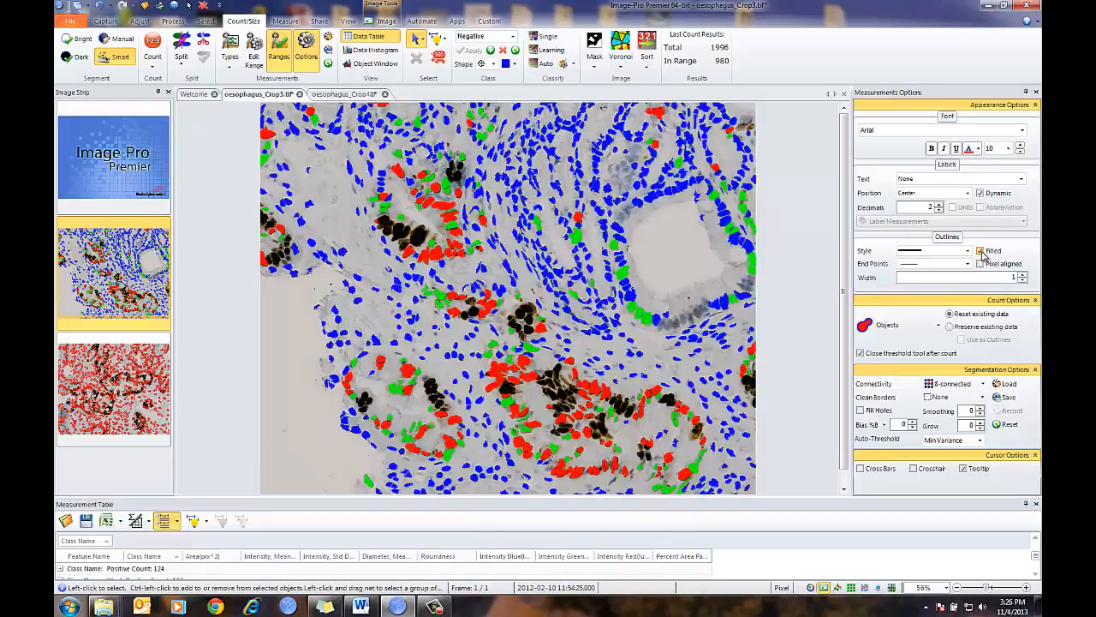
click(981, 252)
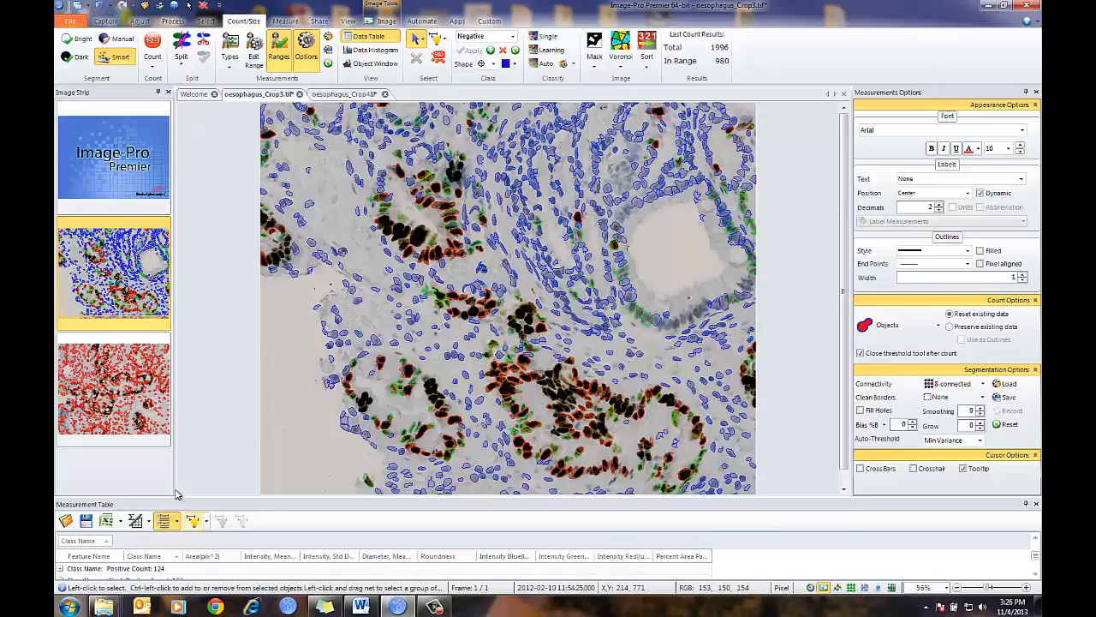
Step: Enlarge the measurement table and review the Positive and Weak Positive groups, leaving only the Weak Positive measurements expanded
drag(251, 497, 245, 326)
click(61, 406)
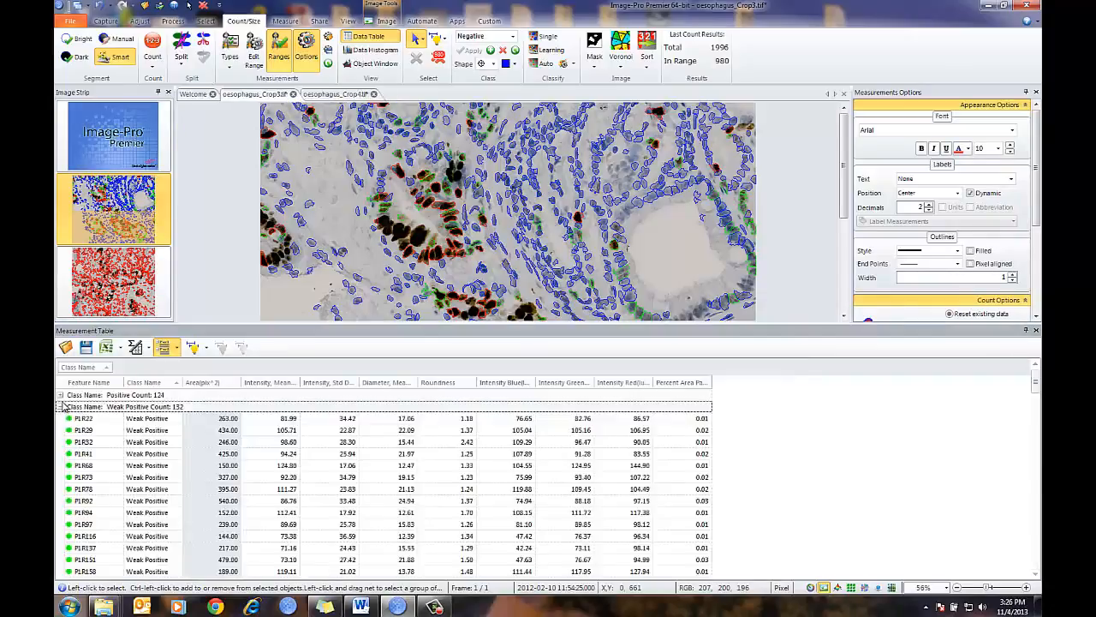
click(61, 394)
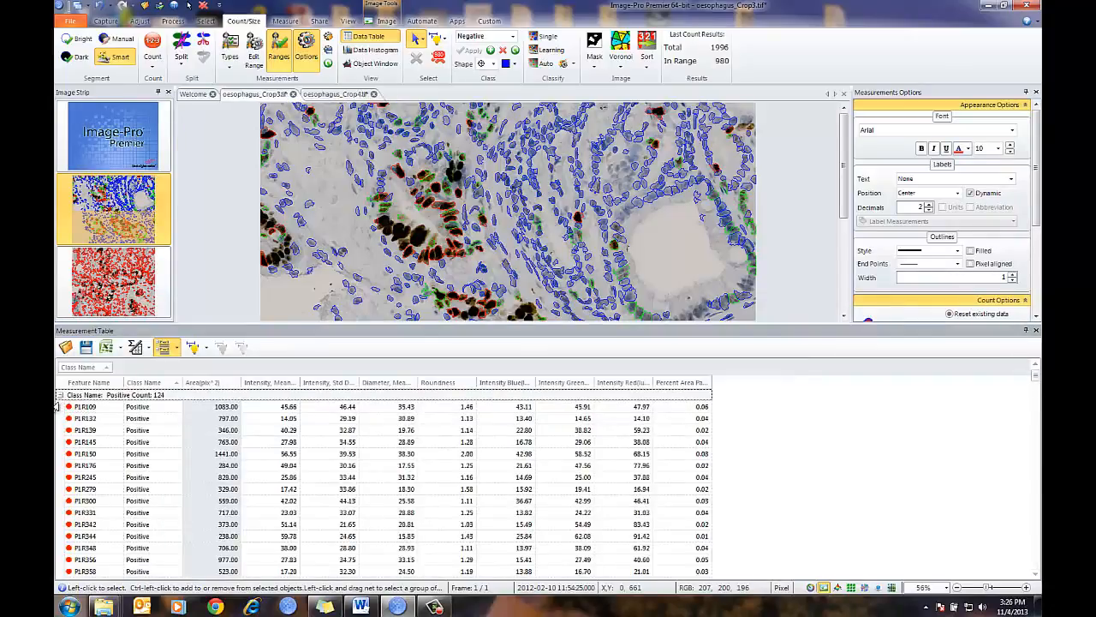
click(60, 395)
click(61, 407)
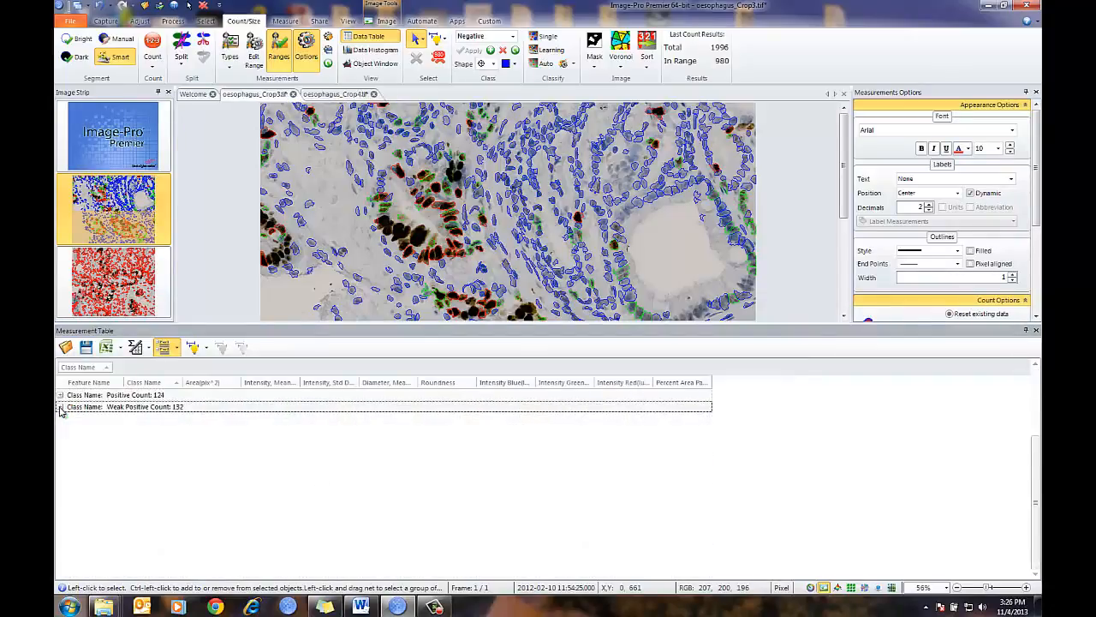
click(60, 407)
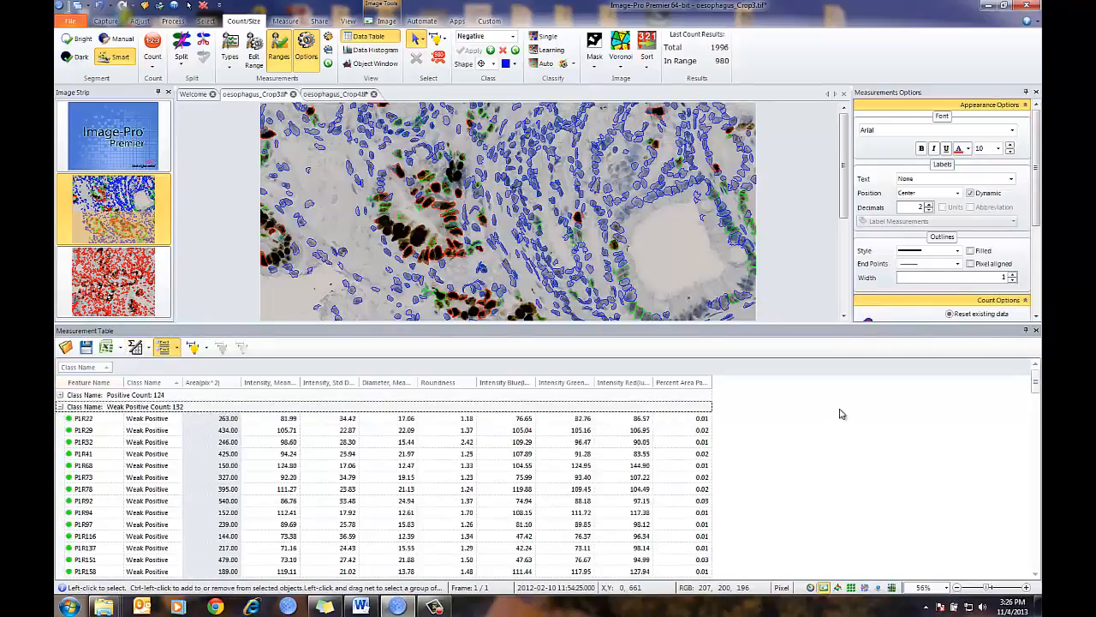
click(1035, 363)
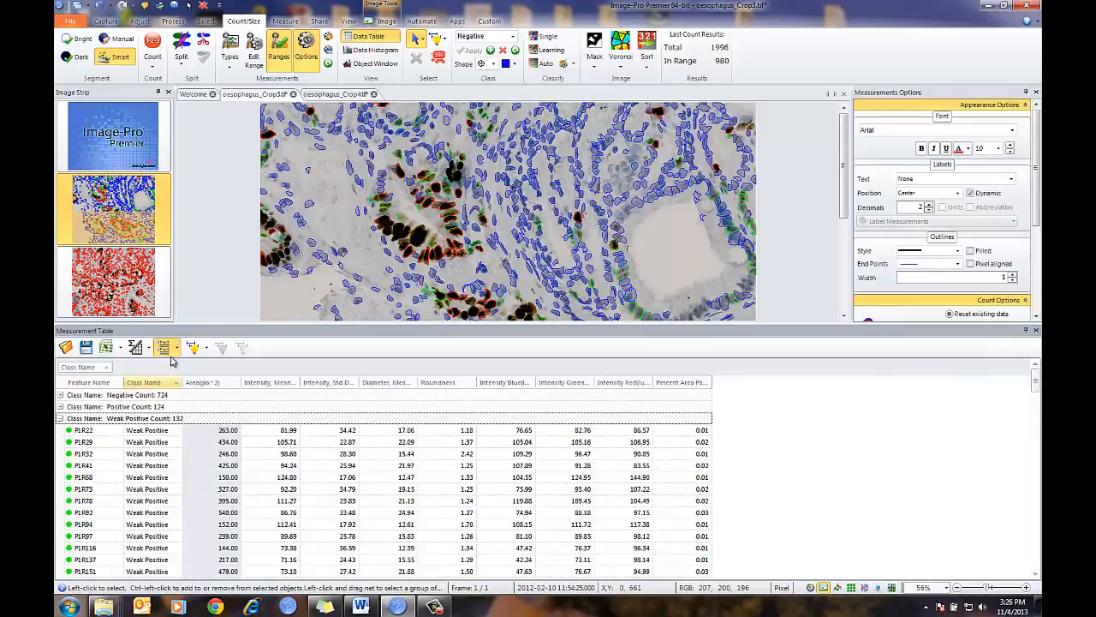